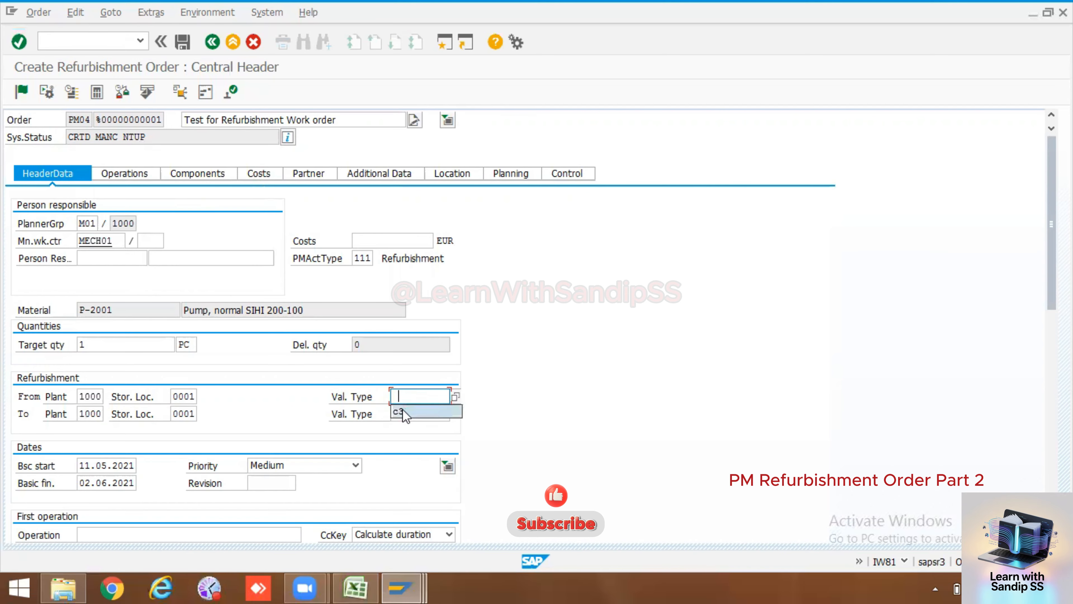
- Set the refurbishment valuation types to C3 for the From plant and C2 for the To plant
left_click(403, 410)
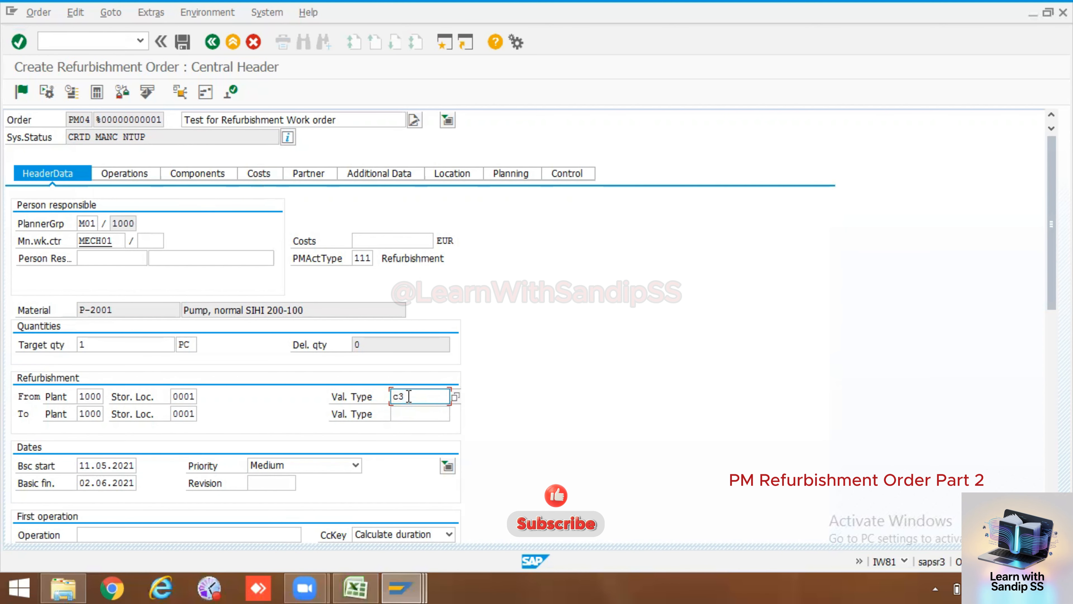
double_click(406, 396)
left_click(402, 413)
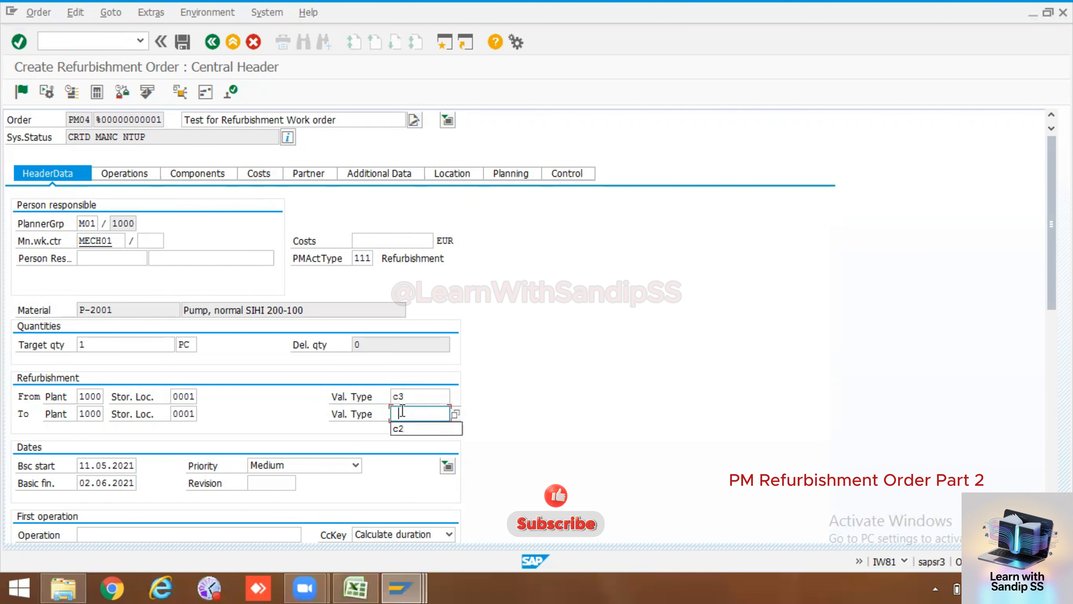
type("c2")
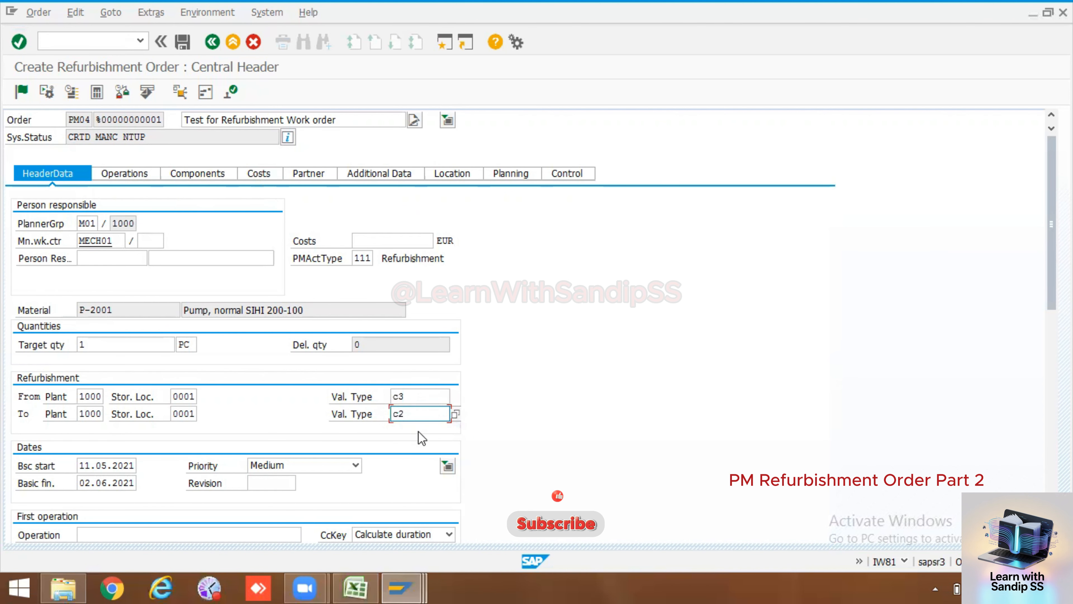
key("Return")
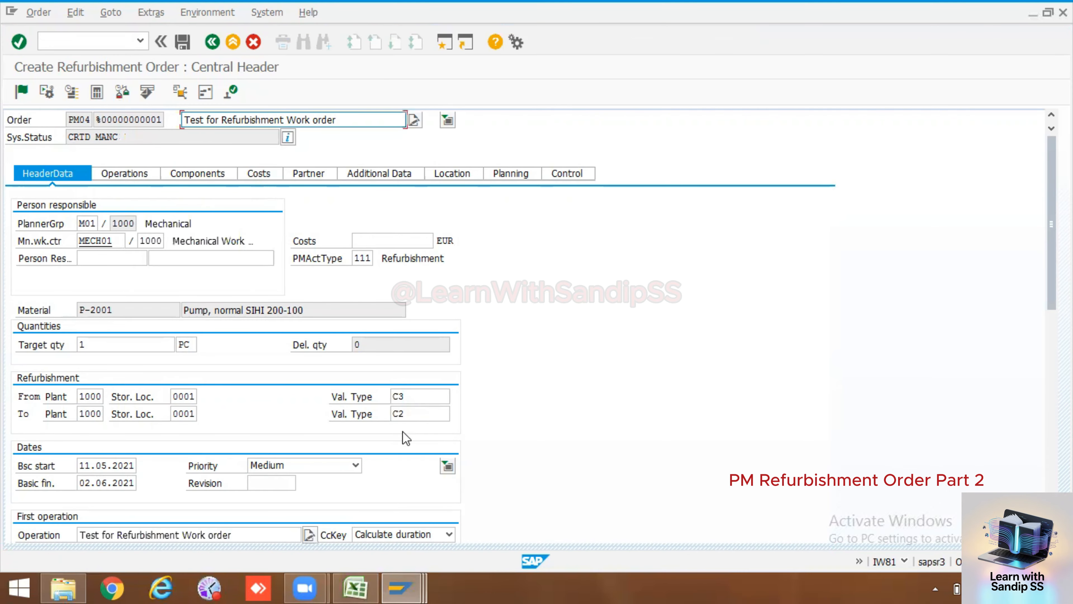
- Enter estimated costs of 200 EUR in the order header
scroll(405, 438, "down", 3)
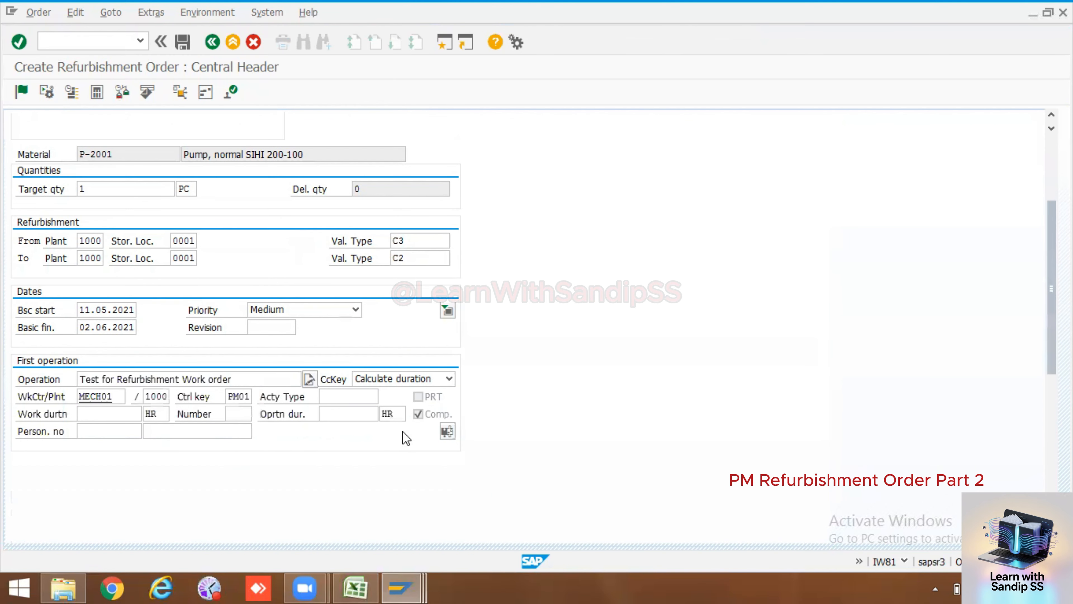
scroll(207, 319, "up", 3)
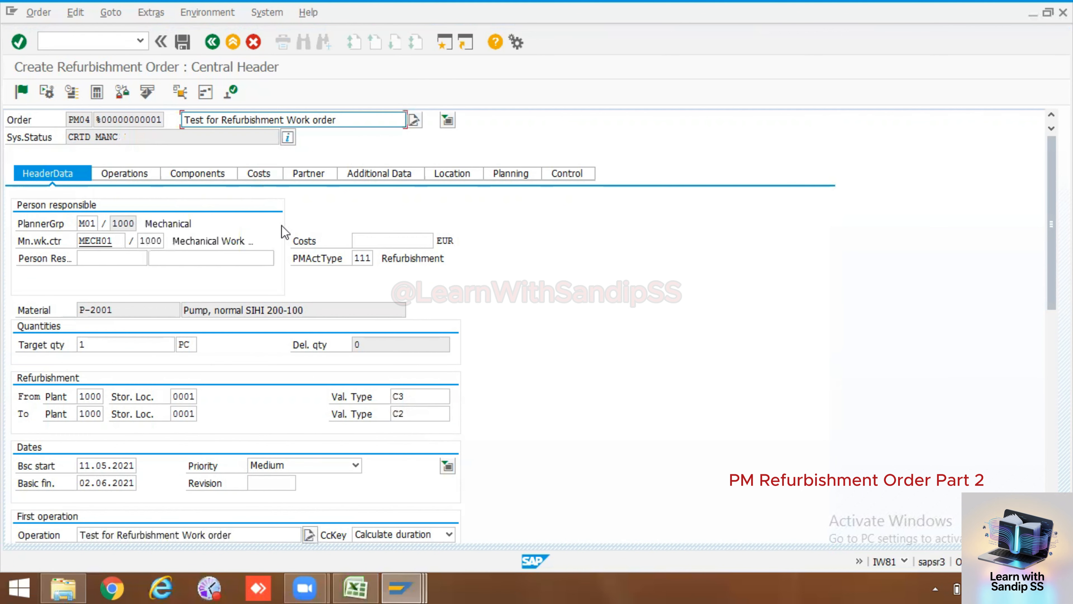
left_click(391, 243)
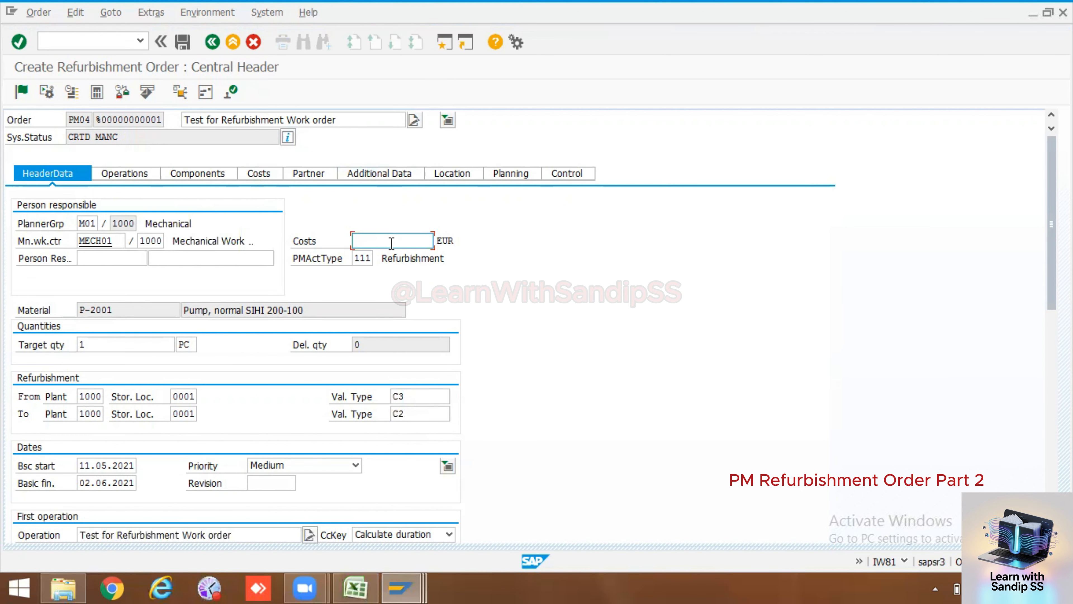
type("200")
key("Return")
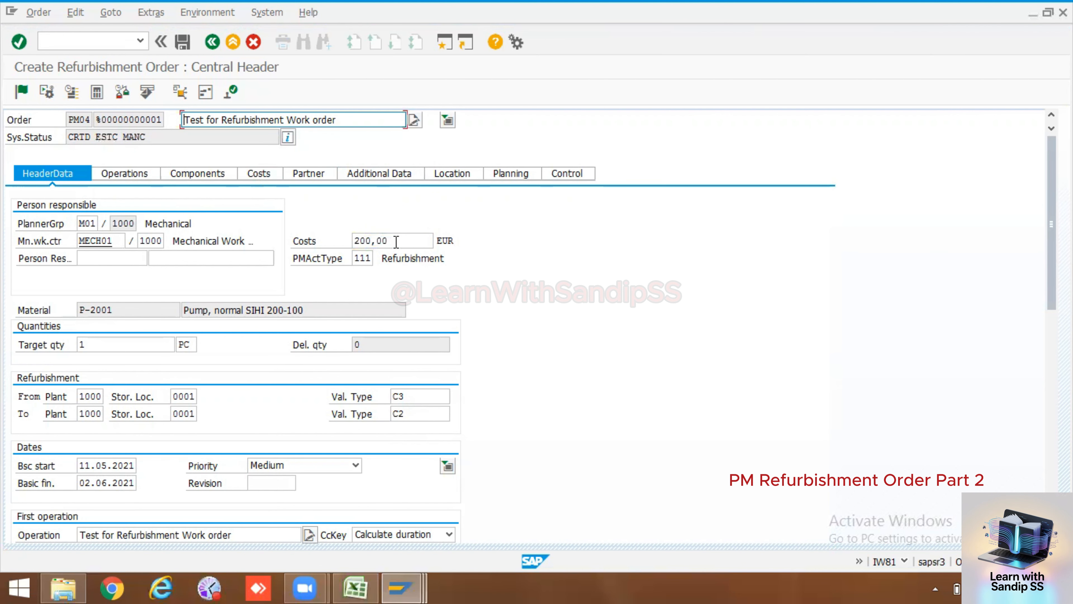
- Set the estimated costs in the order header to 500 EUR
left_click_drag(392, 244, 333, 246)
type("5000")
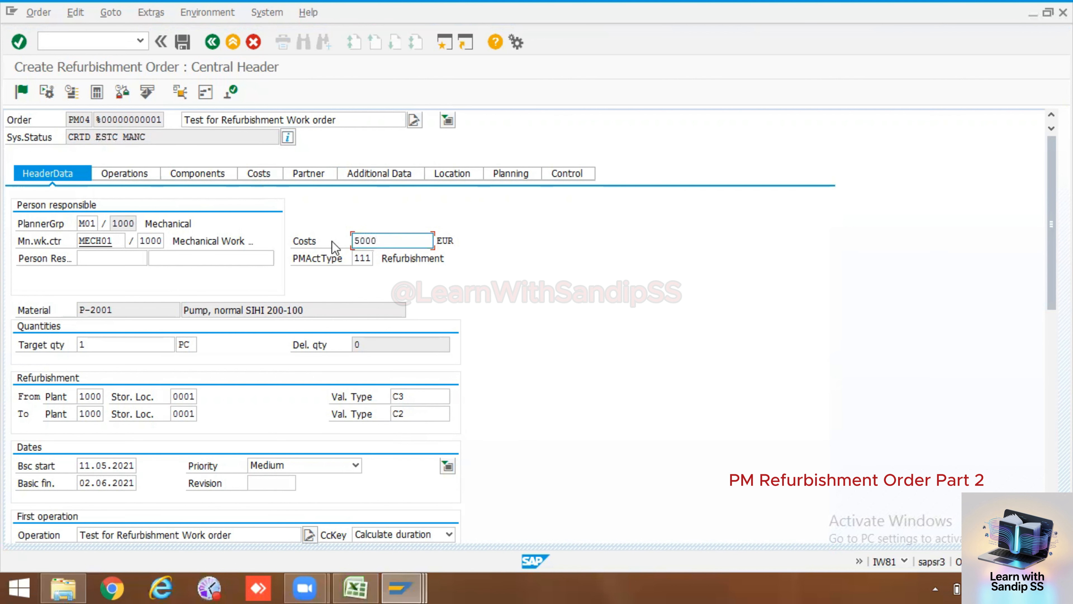
key("BackSpace")
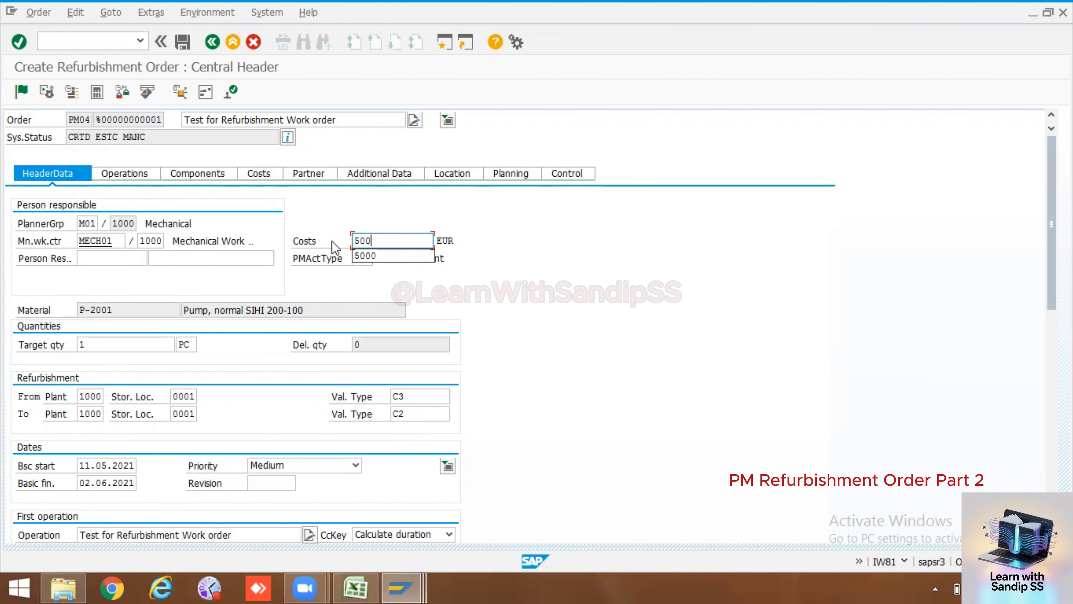
key("Return")
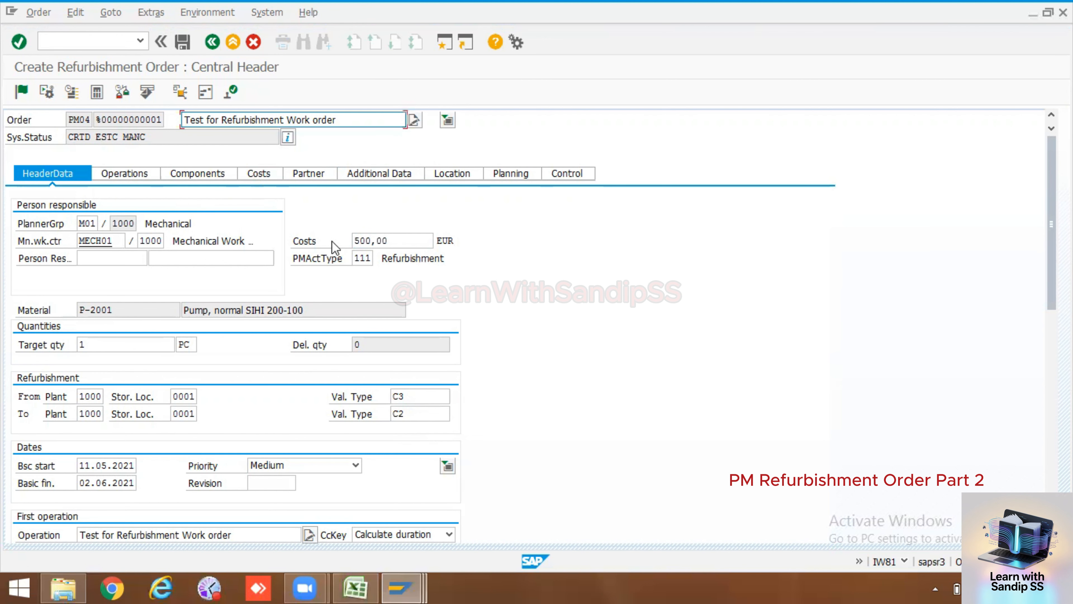
- In the order's operations, describe 0010 as "Open the end cover" and 0020 as "Remove the failure bearing"
left_click(127, 175)
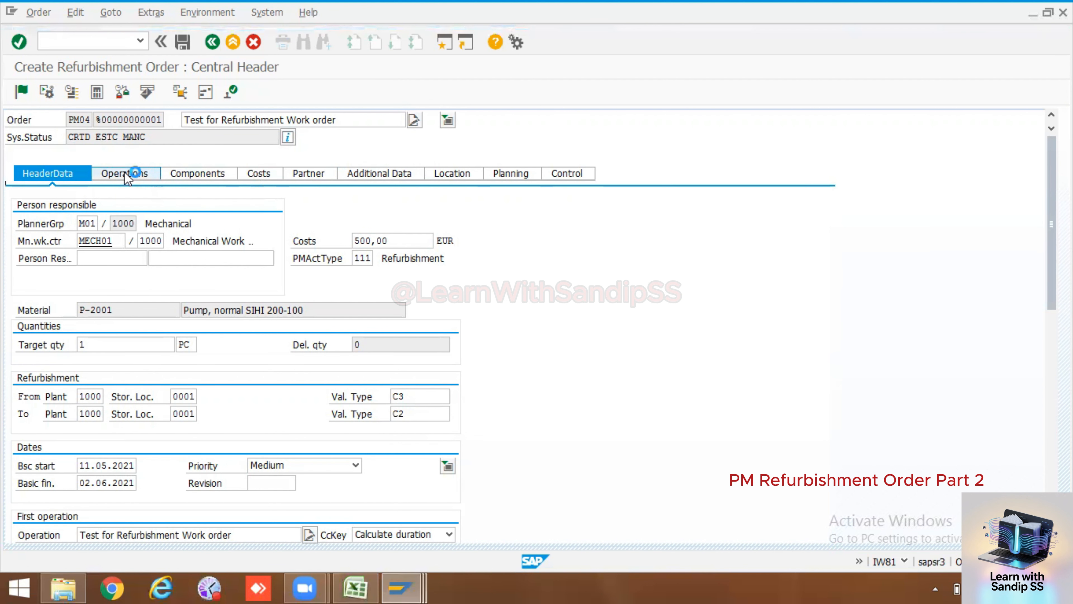
left_click_drag(391, 224, 226, 225)
key("BackSpace")
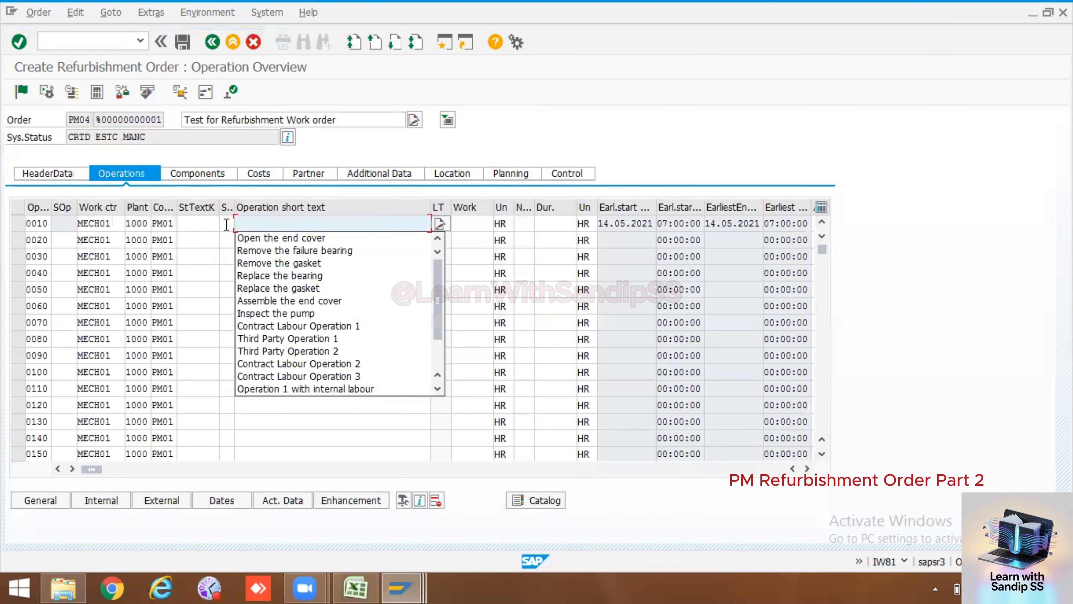
left_click(254, 239)
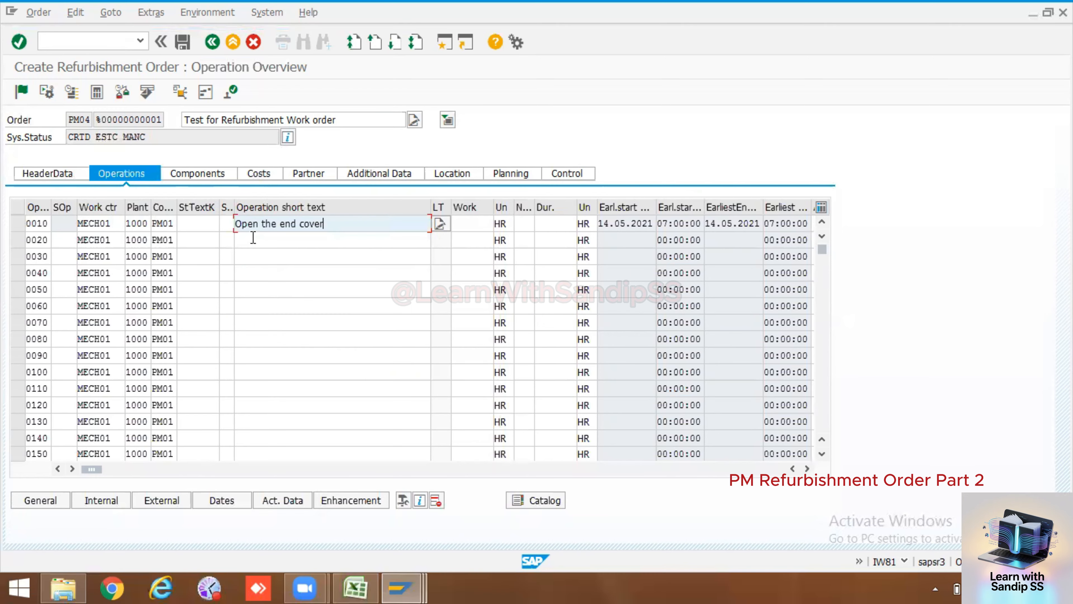
left_click(255, 240)
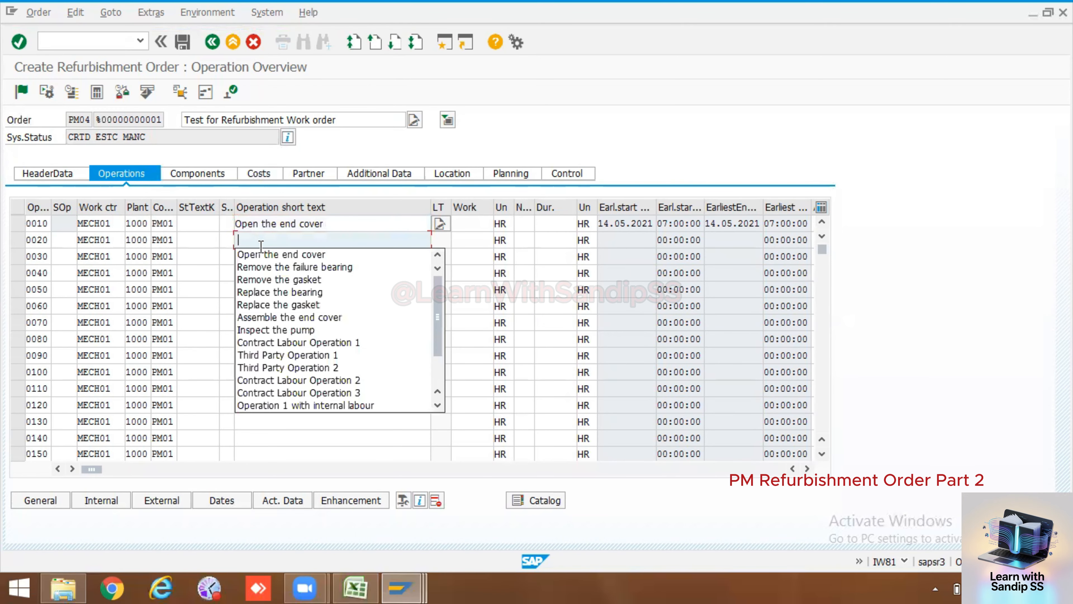
left_click(265, 266)
- Add operations 0030 "Remove the gasket" and 0040 "Replace the bearing"
left_click(254, 256)
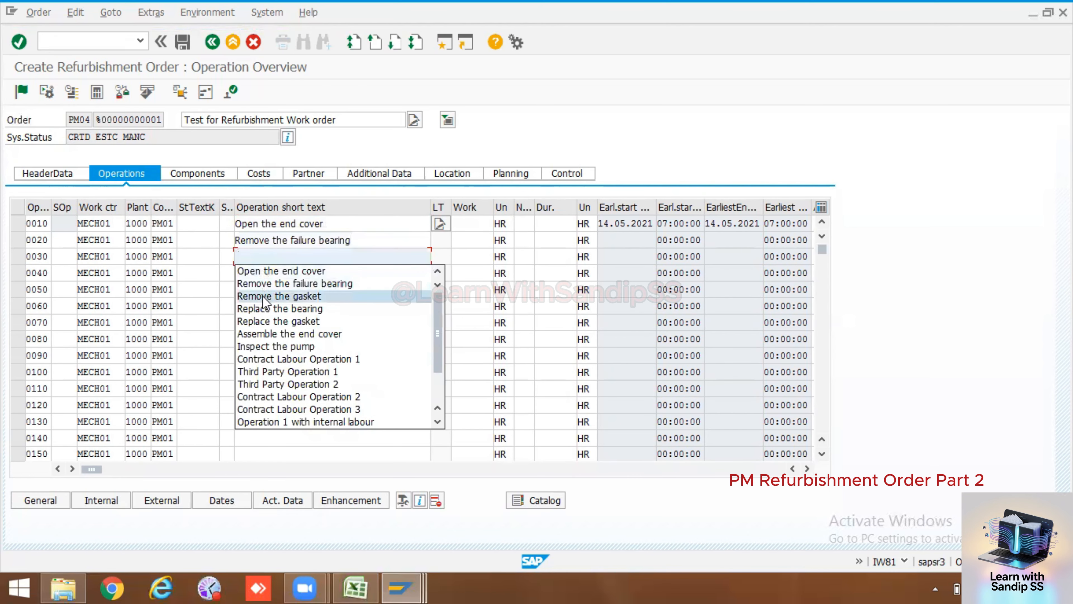
left_click(263, 293)
left_click(261, 278)
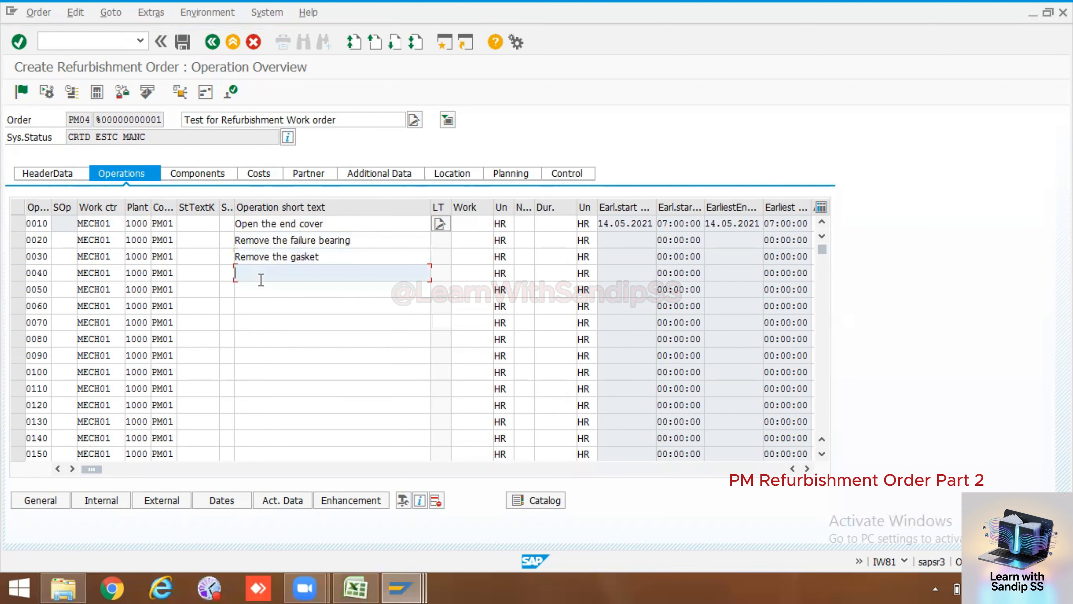
left_click(261, 279)
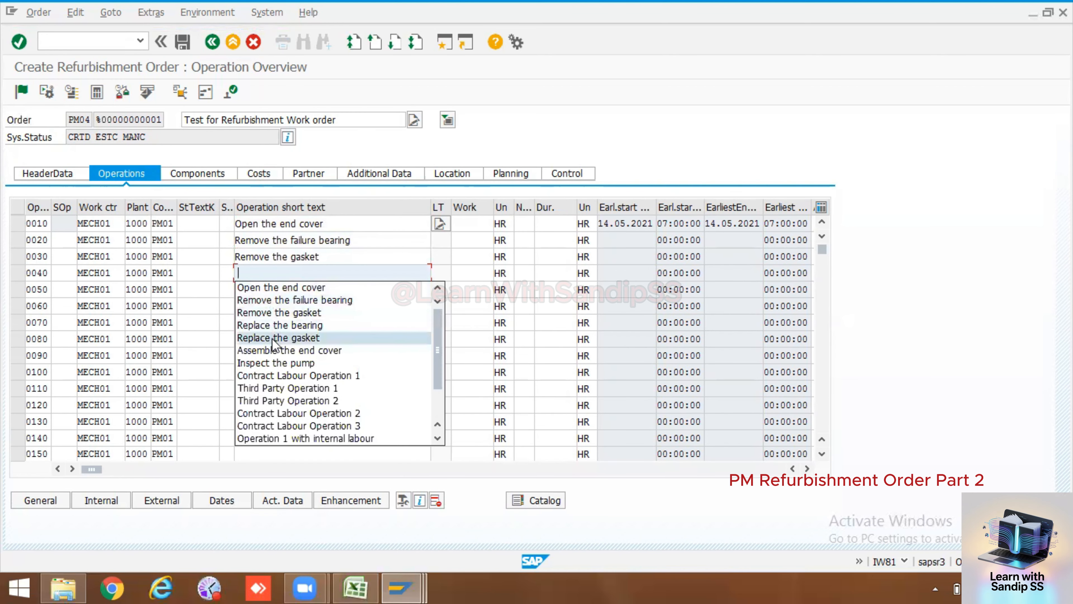
left_click(277, 325)
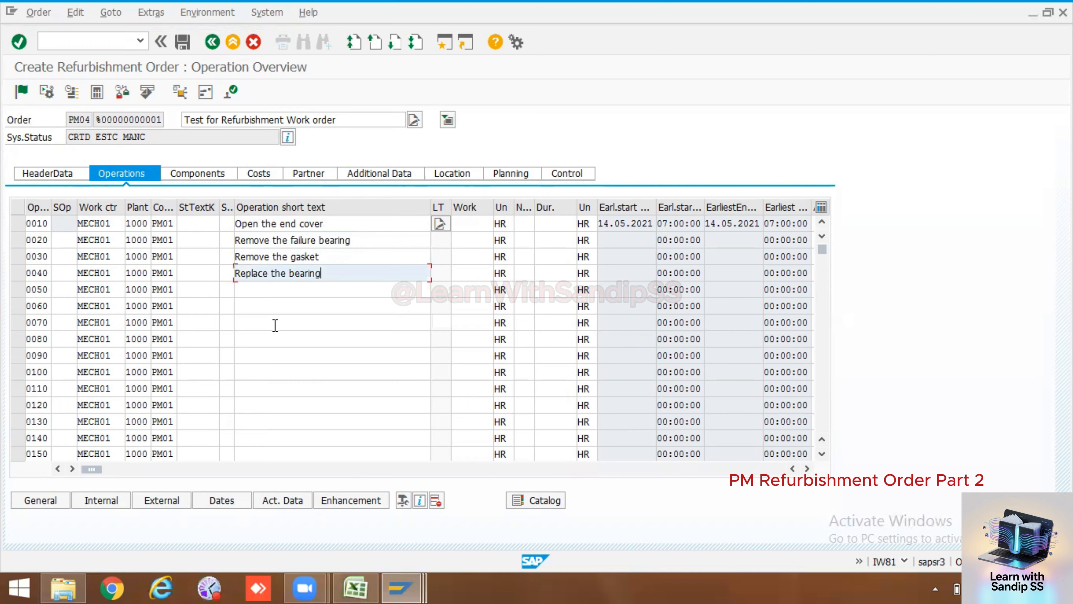
- Add operations 0050 "Replace the gasket" and 0060 "Assemble the end cover"
left_click(268, 291)
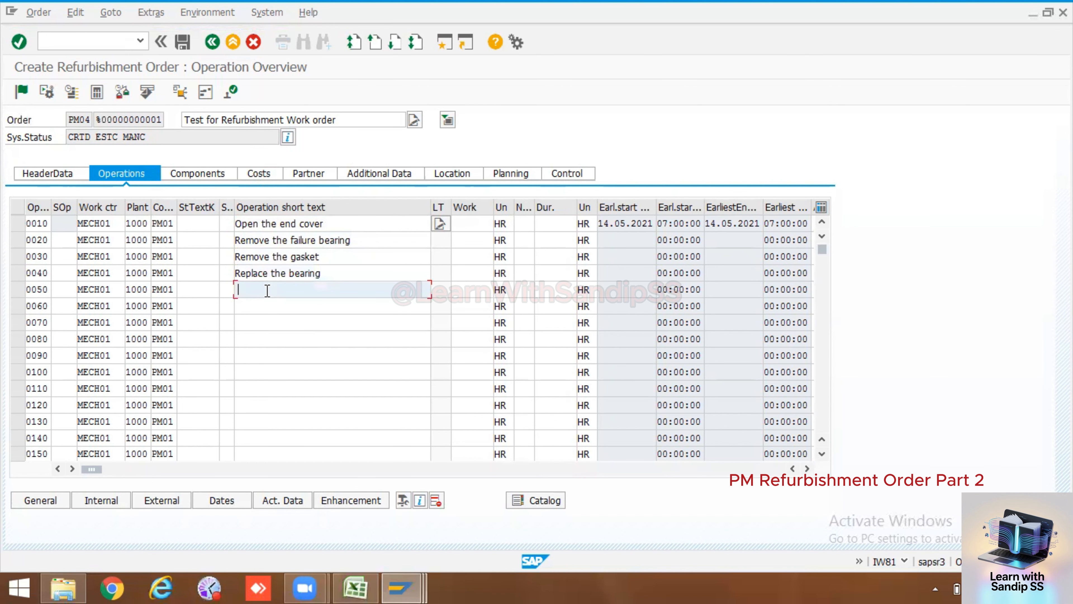
left_click(268, 291)
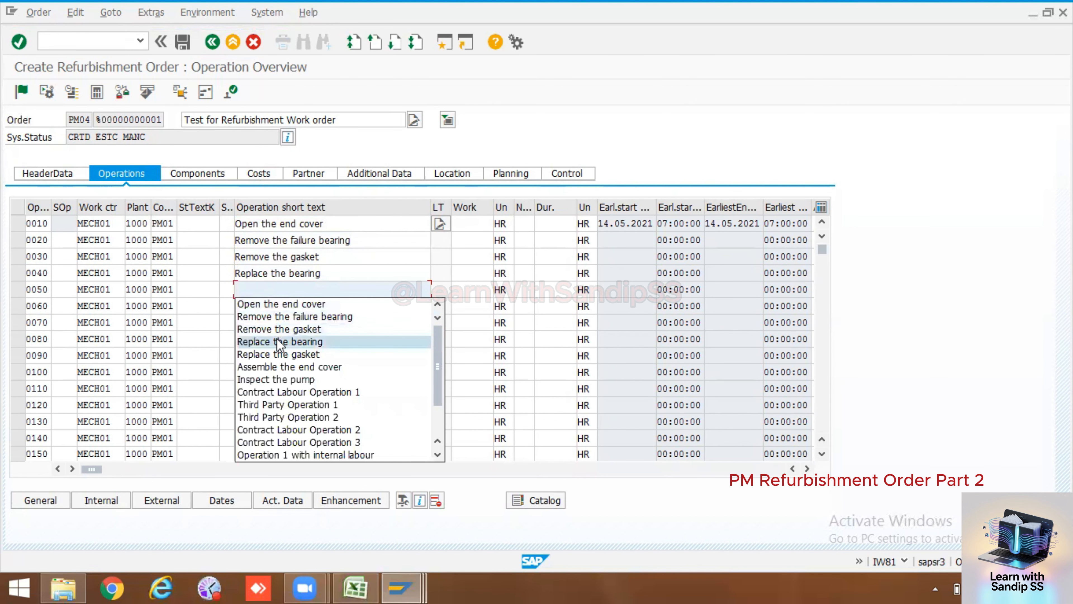
left_click(279, 355)
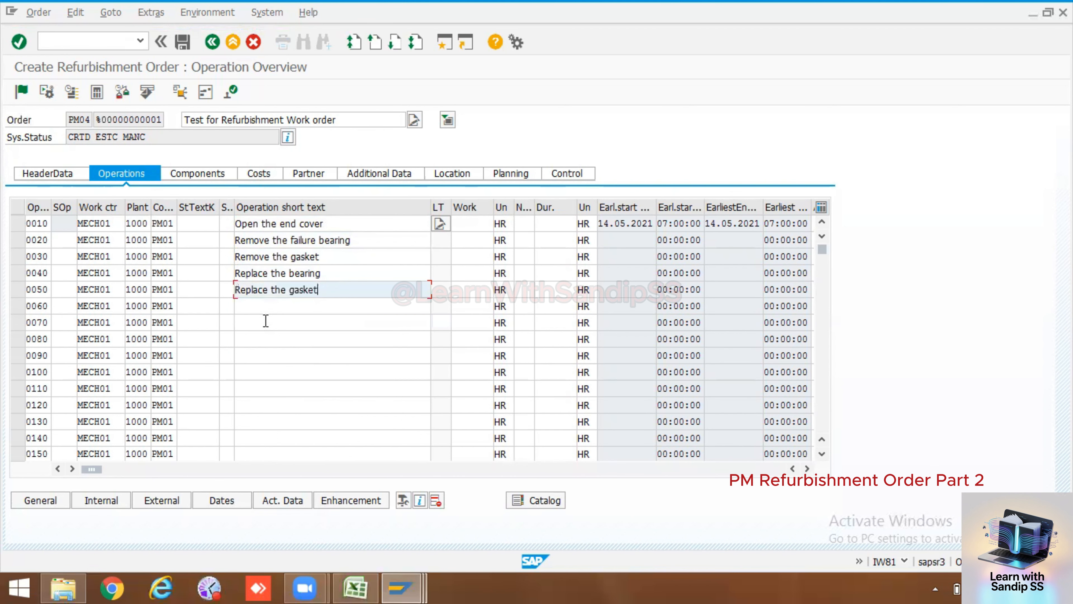
left_click(262, 308)
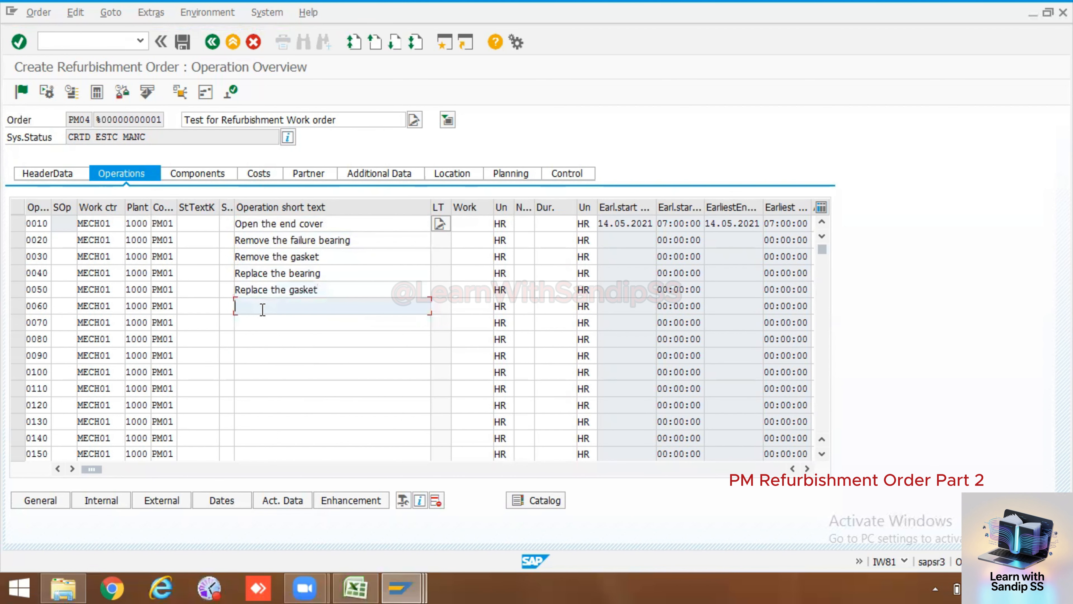
left_click(262, 309)
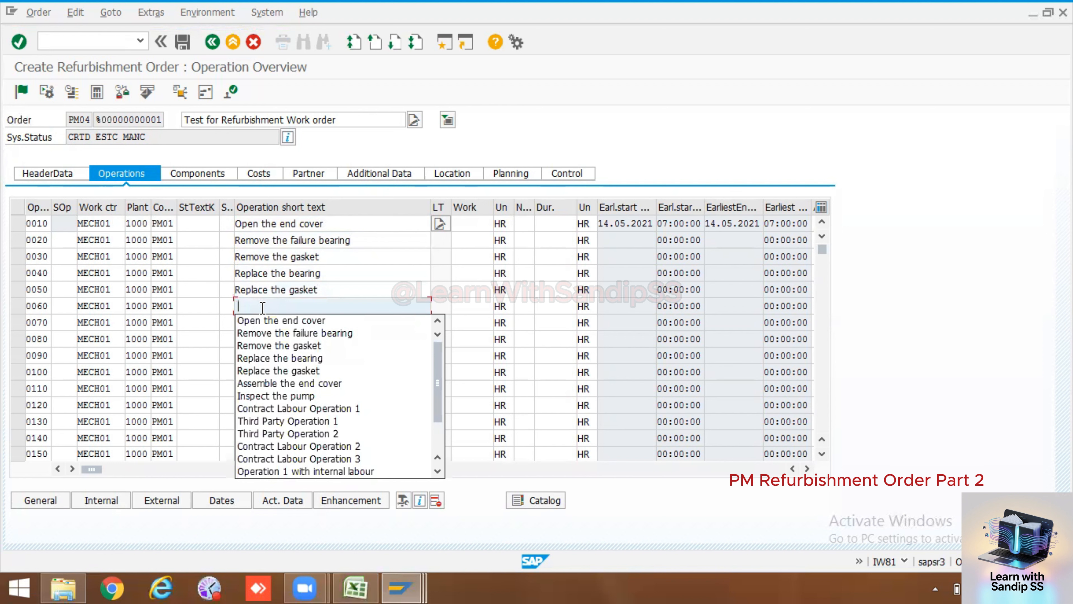
left_click(282, 384)
- Add operation 0070 with the short text "Inspect the pump"
left_click(263, 324)
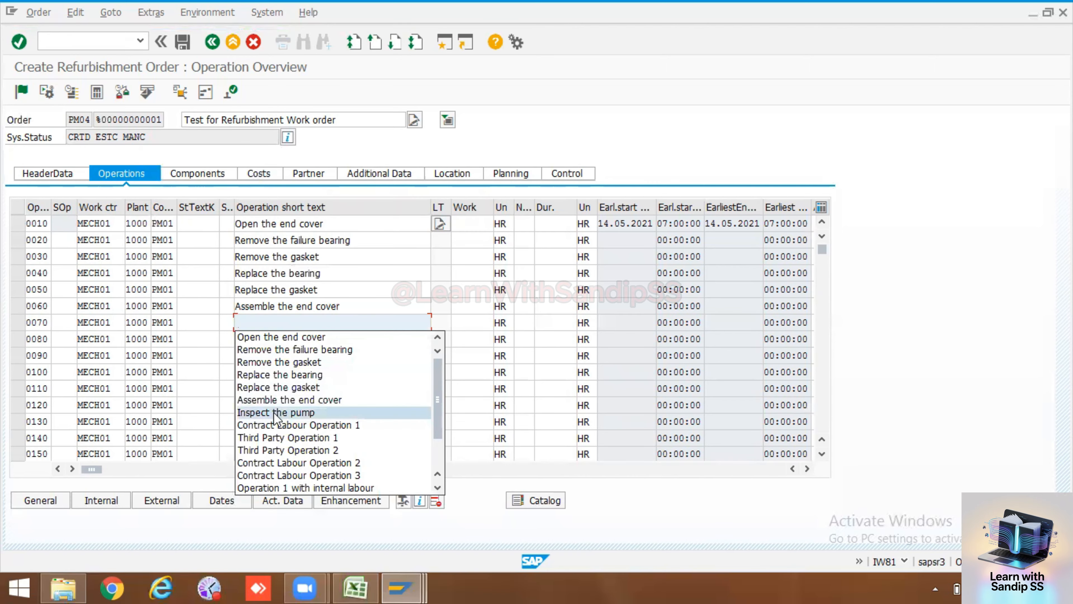
left_click(275, 415)
left_click(287, 337)
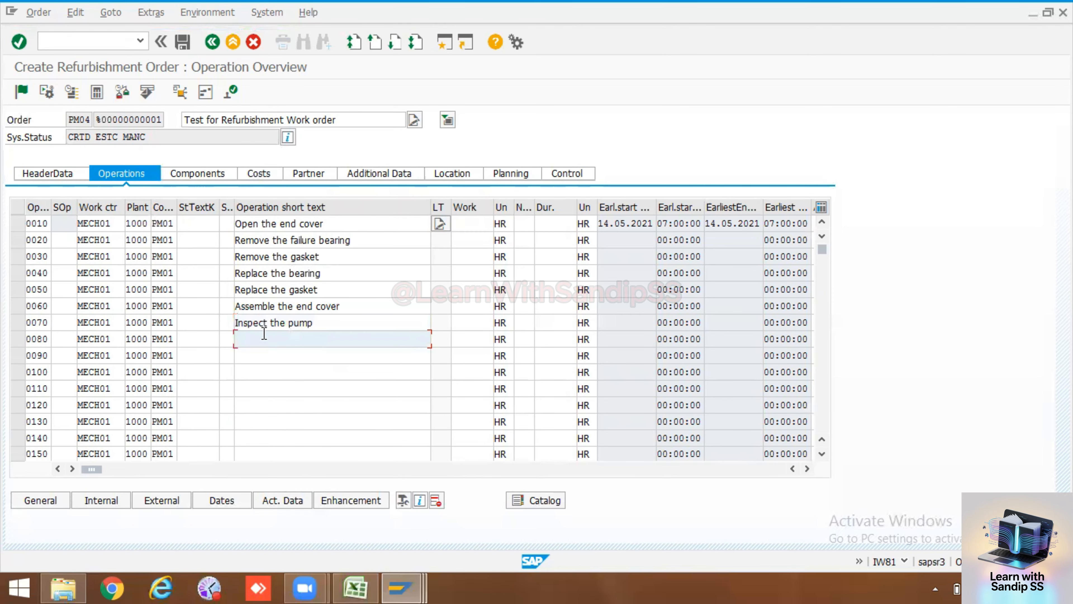
left_click_drag(314, 326, 240, 325)
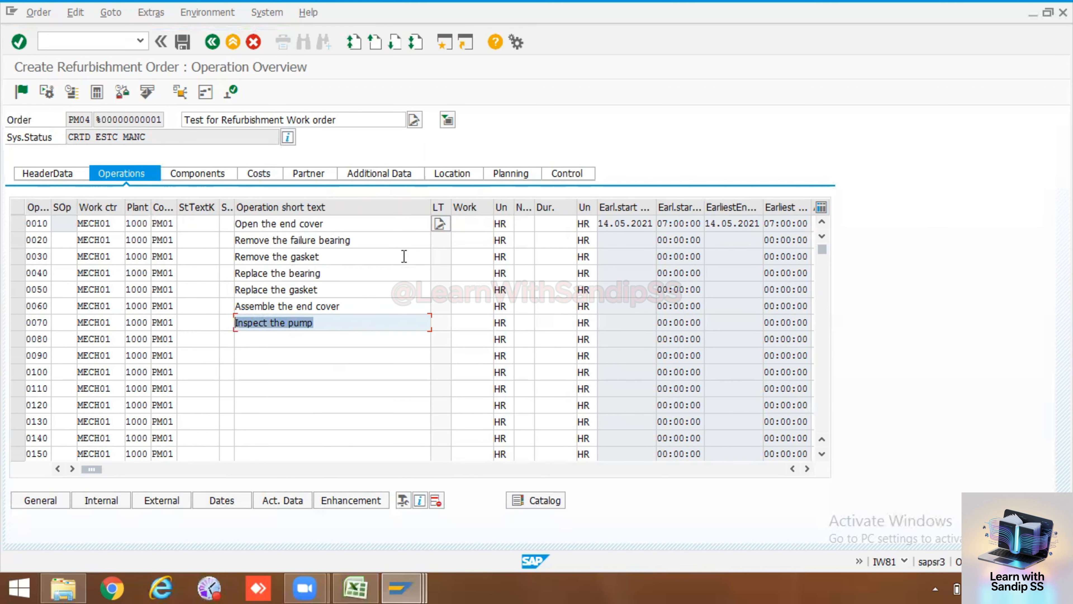
- Set the planned work to 2 hours for each of operations 0010 through 0060
left_click(465, 225)
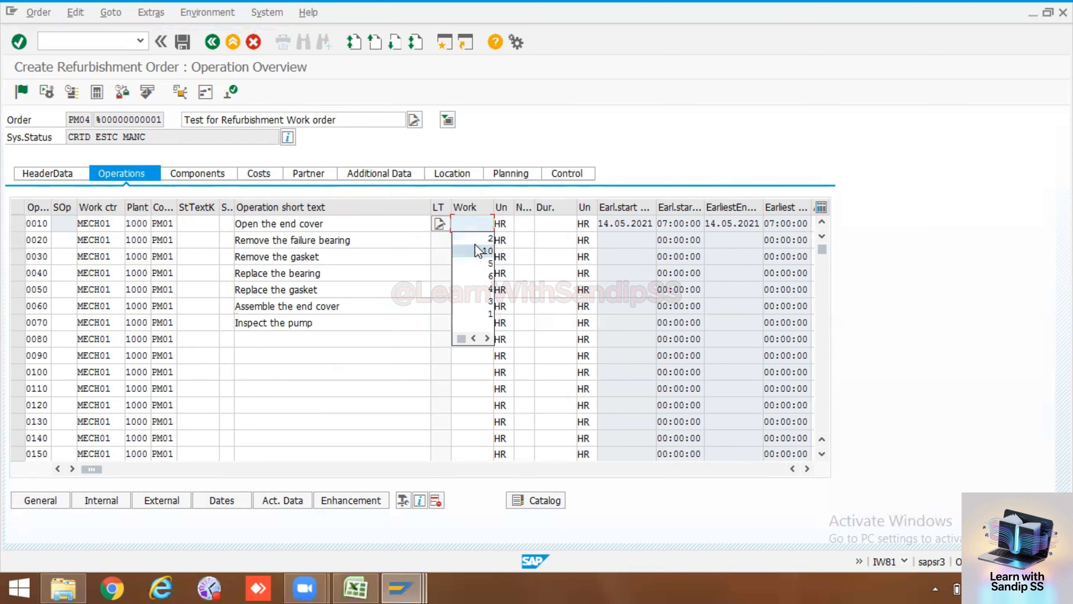
left_click(474, 239)
left_click(474, 239)
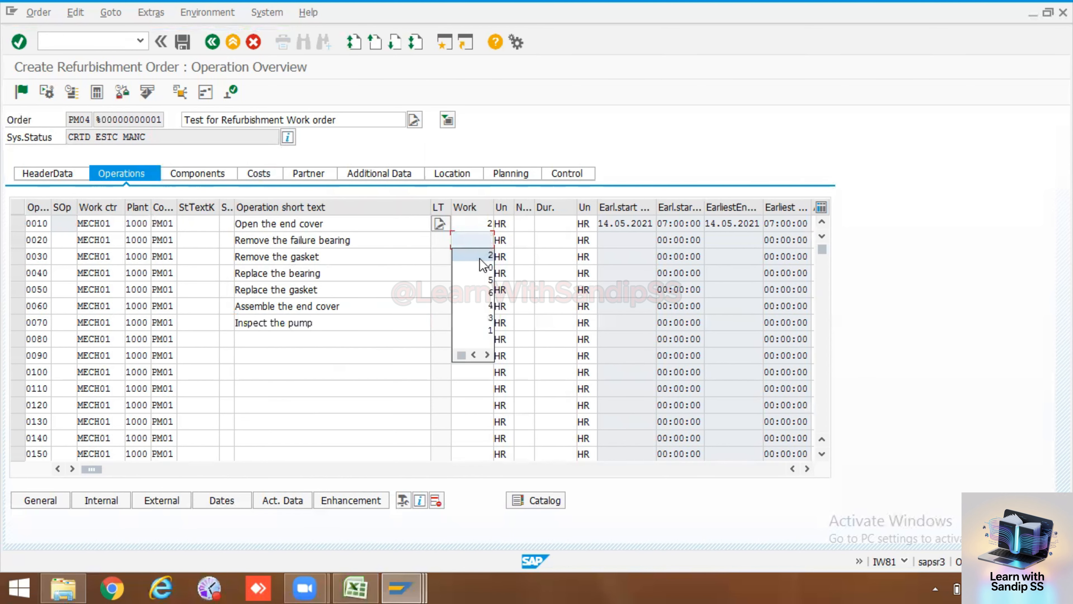
left_click(480, 256)
left_click(480, 256)
left_click(481, 273)
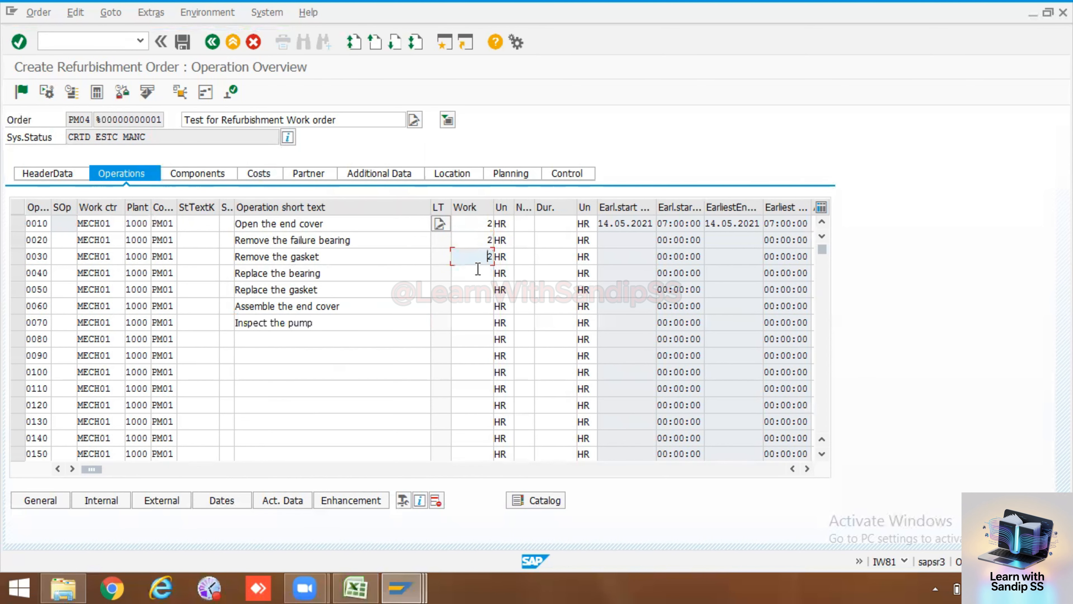
left_click(478, 270)
left_click(478, 289)
left_click(479, 289)
left_click(478, 306)
left_click(478, 306)
left_click(478, 322)
left_click(552, 302)
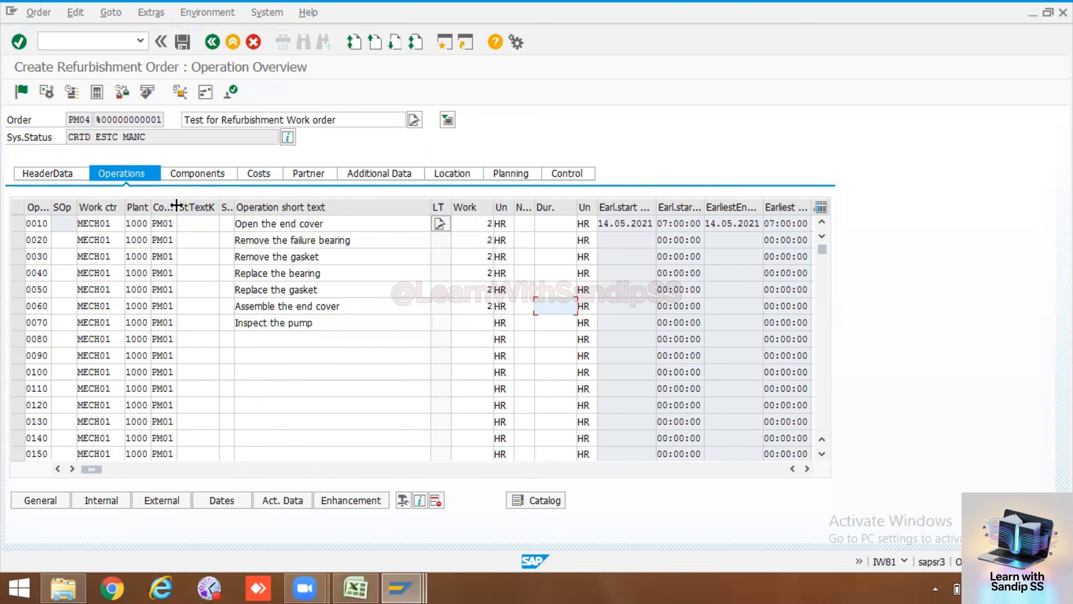
- Widen the Control key column and confirm the operation entries so the order is recalculated
left_click_drag(176, 206, 215, 206)
left_click(188, 323)
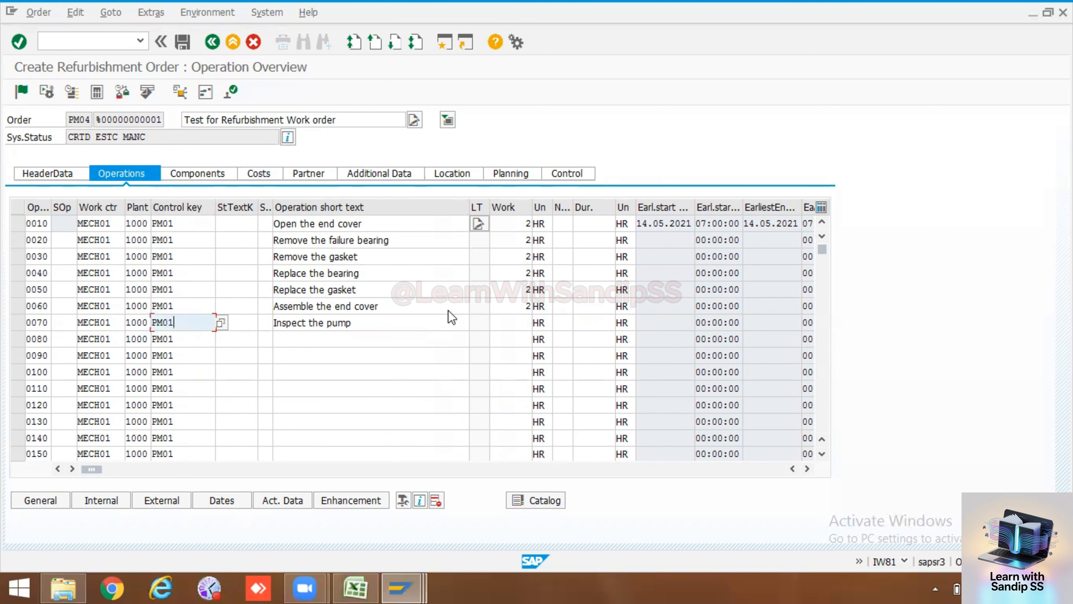
key("Return")
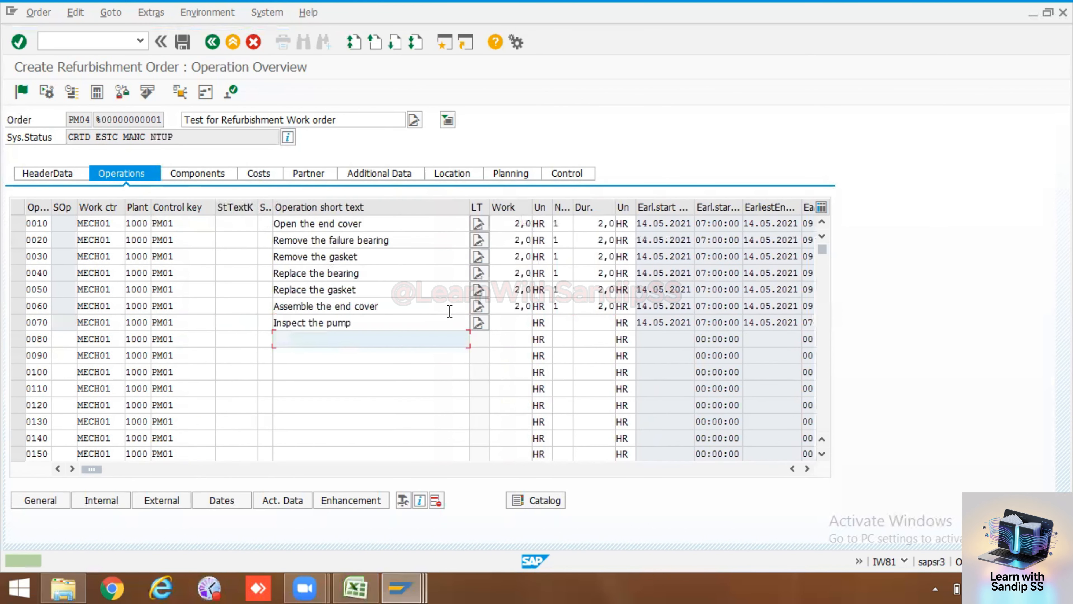
- Change the control key of operation 0070, "Inspect the pump", to PM03 for external processing and confirm the entry
double_click(181, 225)
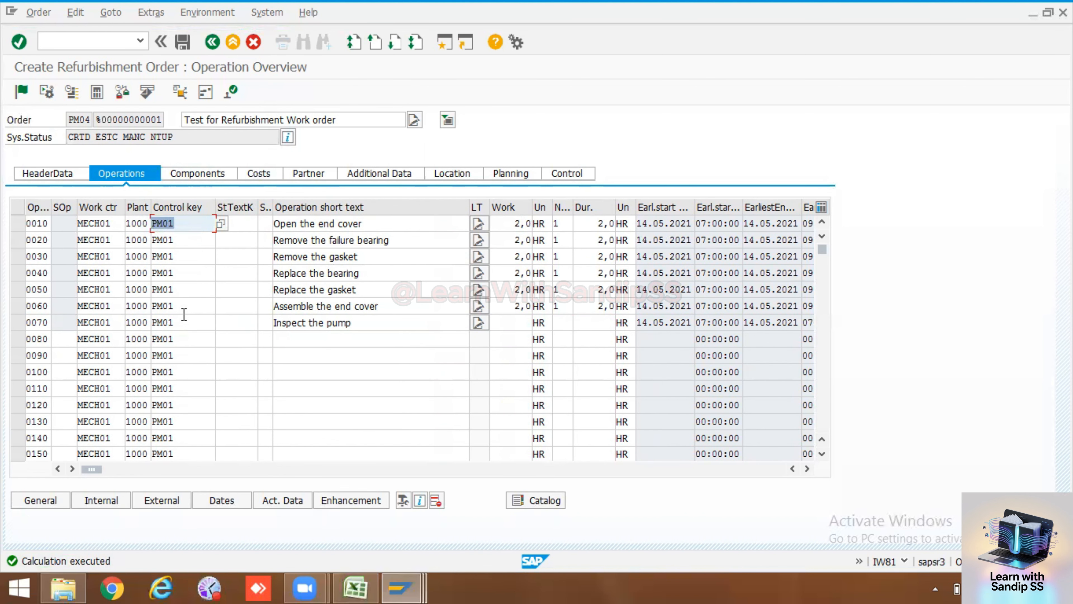
left_click(182, 324)
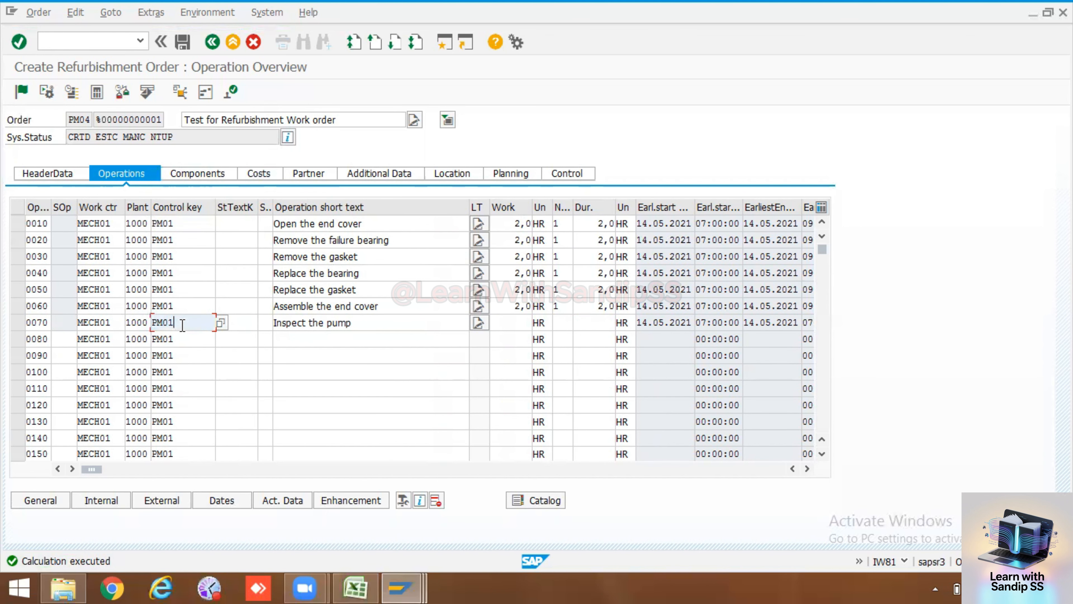
key("BackSpace")
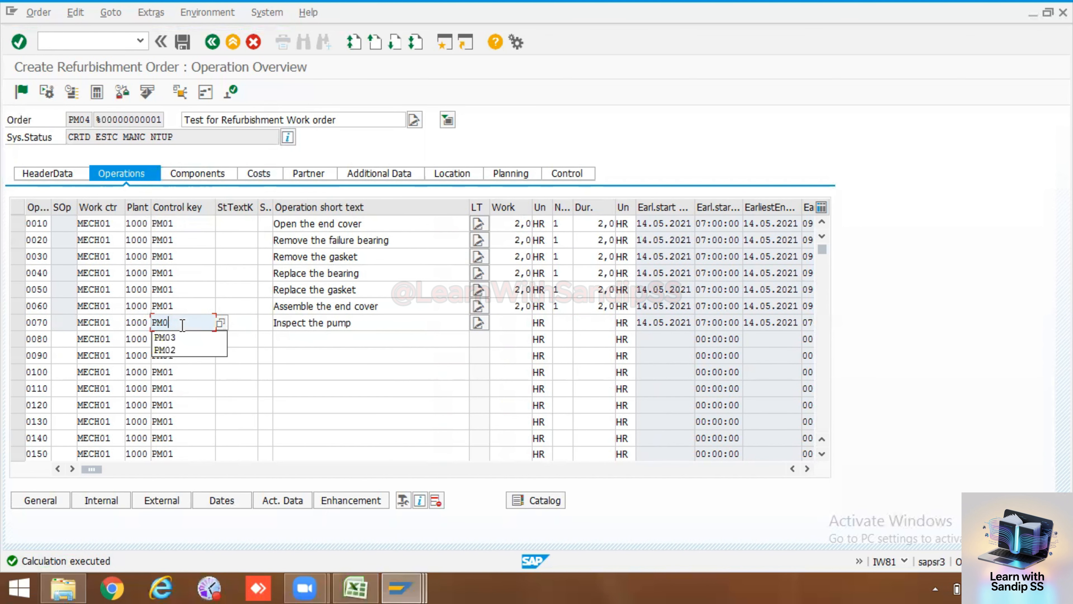
type("3")
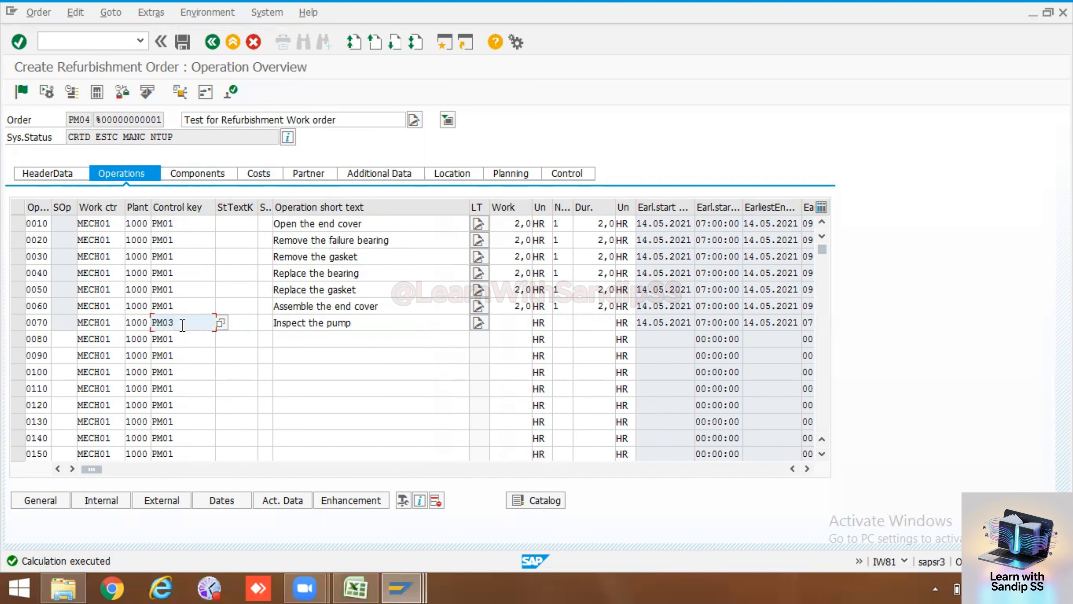
key("Return")
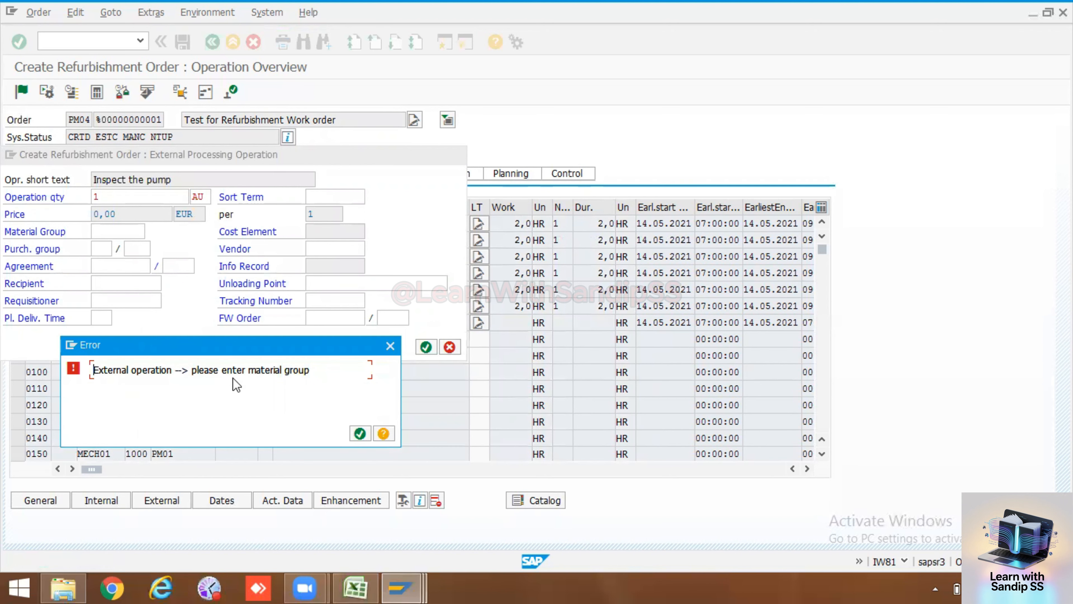
- Enter material group 001 and purchasing group 001 in the external processing data of the "Inspect the pump" operation
left_click(360, 433)
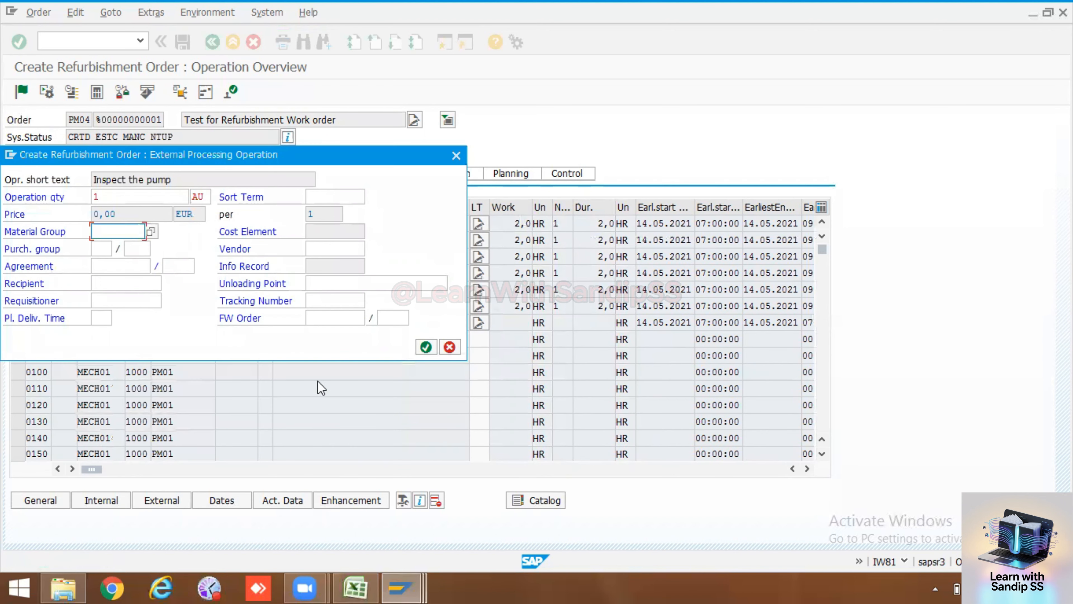
left_click(127, 247)
key("Return")
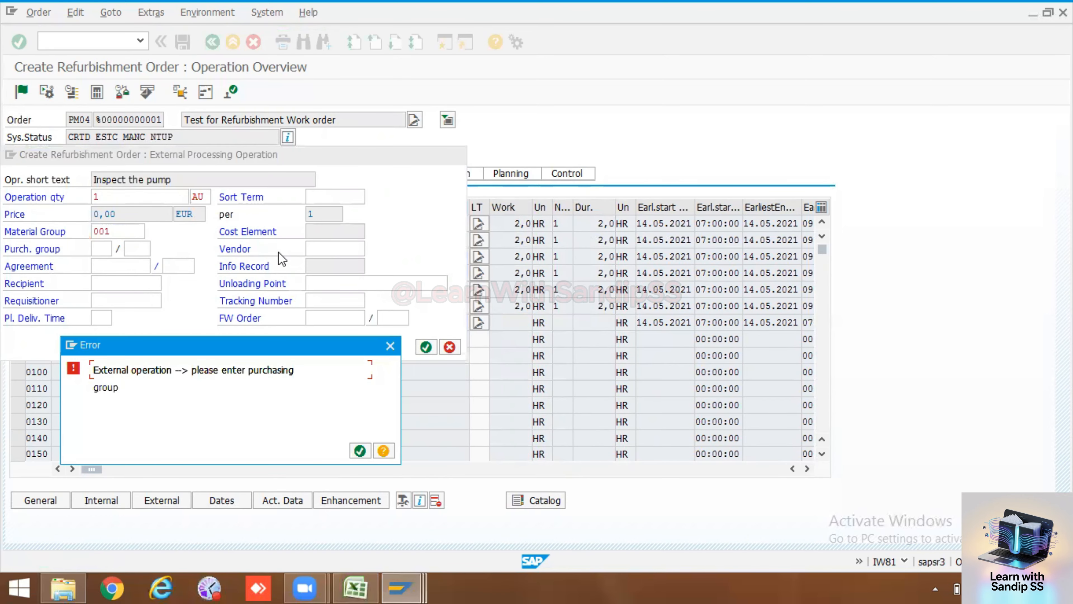
left_click(360, 451)
left_click(102, 251)
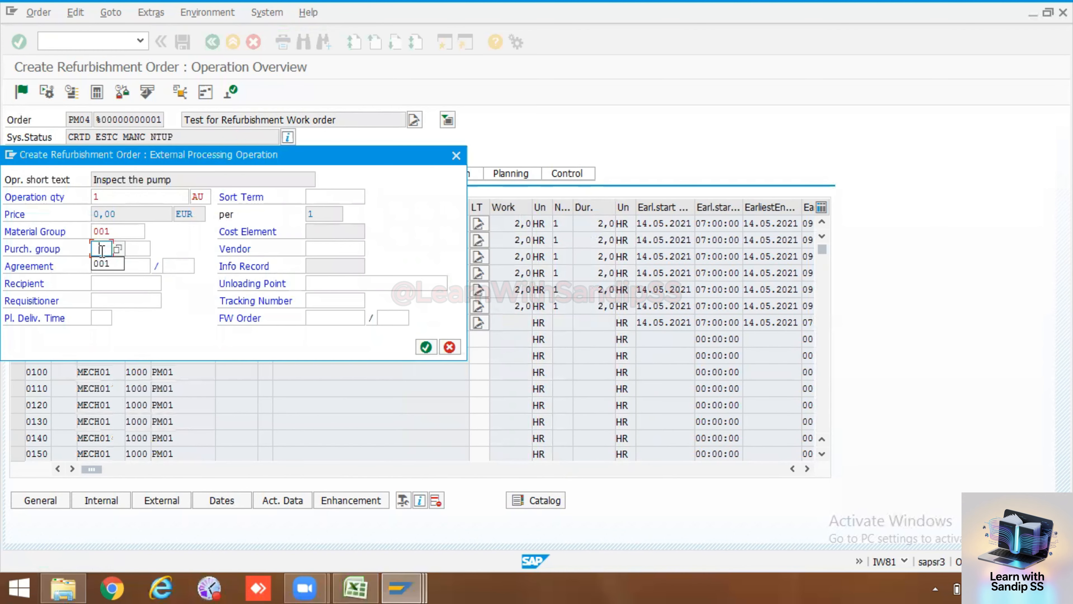
left_click(108, 264)
- Browse the list of available material groups and their descriptions for the external operation, leaving the selection unchanged
left_click(123, 230)
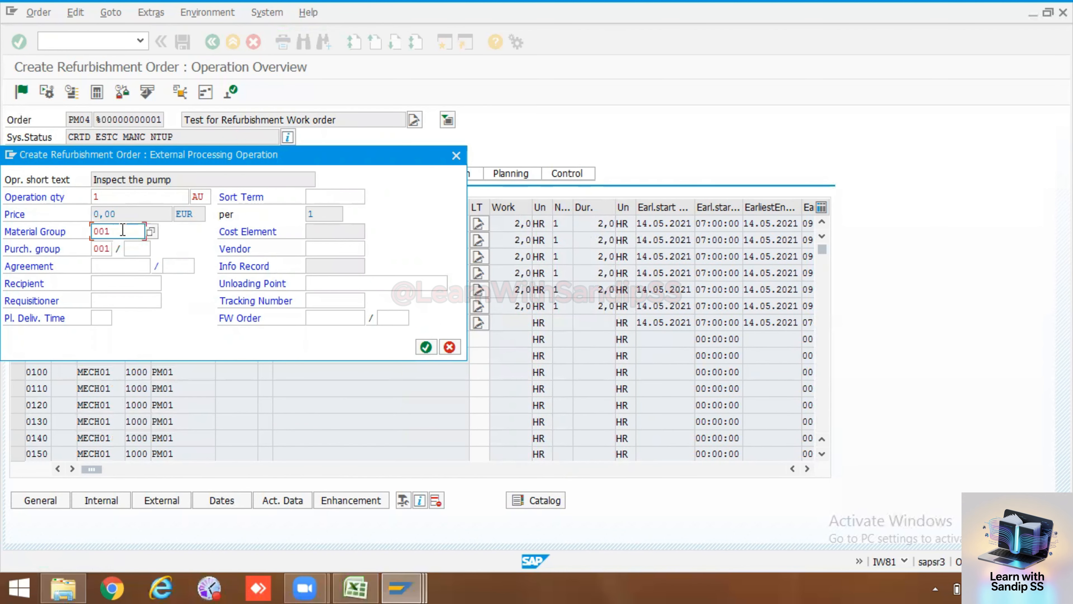
left_click(151, 231)
scroll(184, 318, "down", 6)
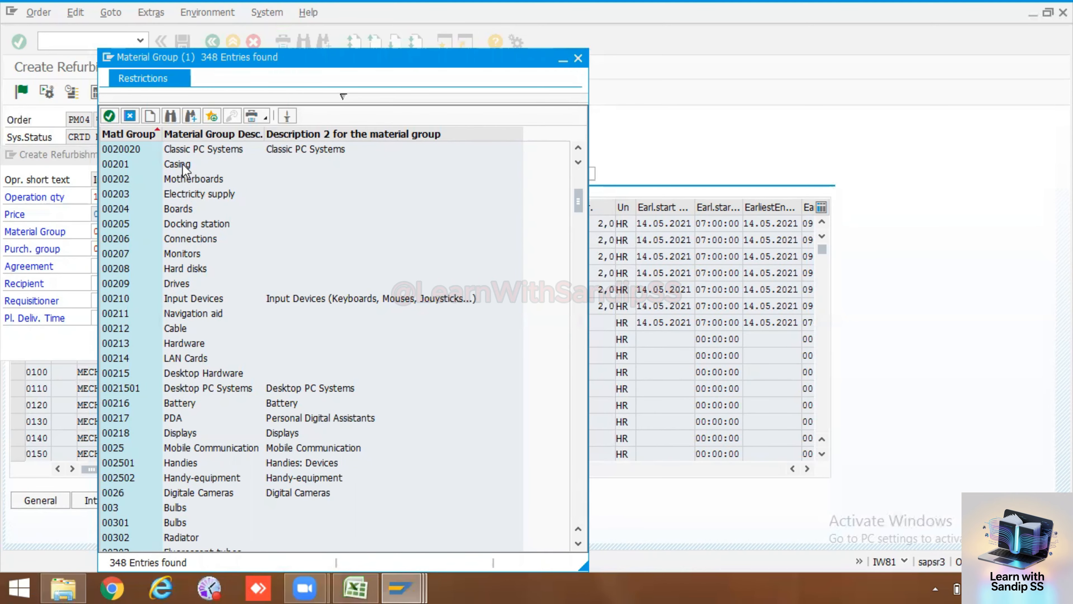
scroll(191, 417, "down", 3)
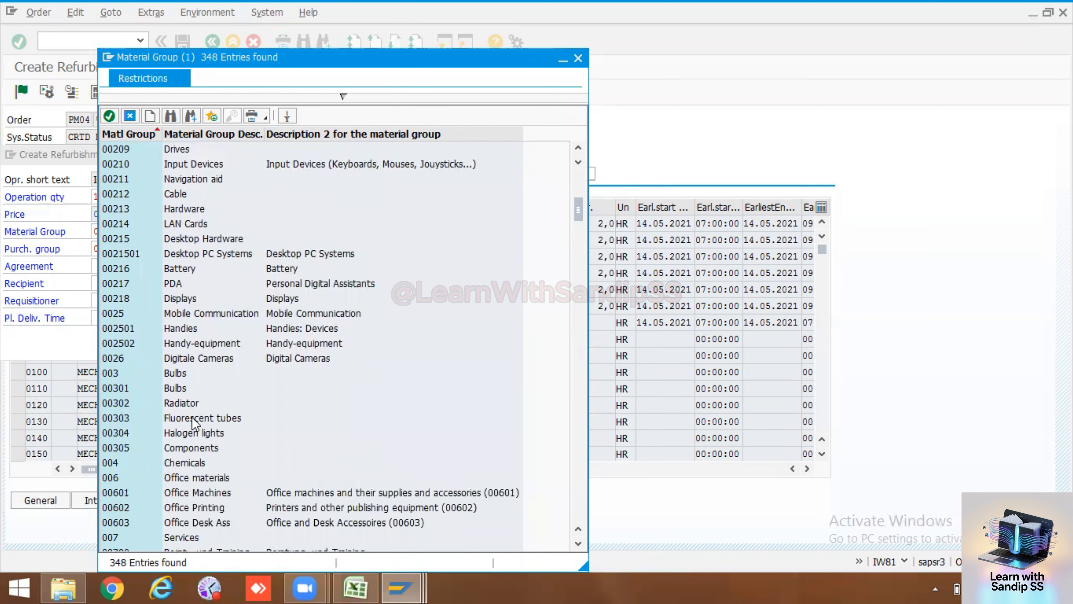
scroll(176, 327, "up", 10)
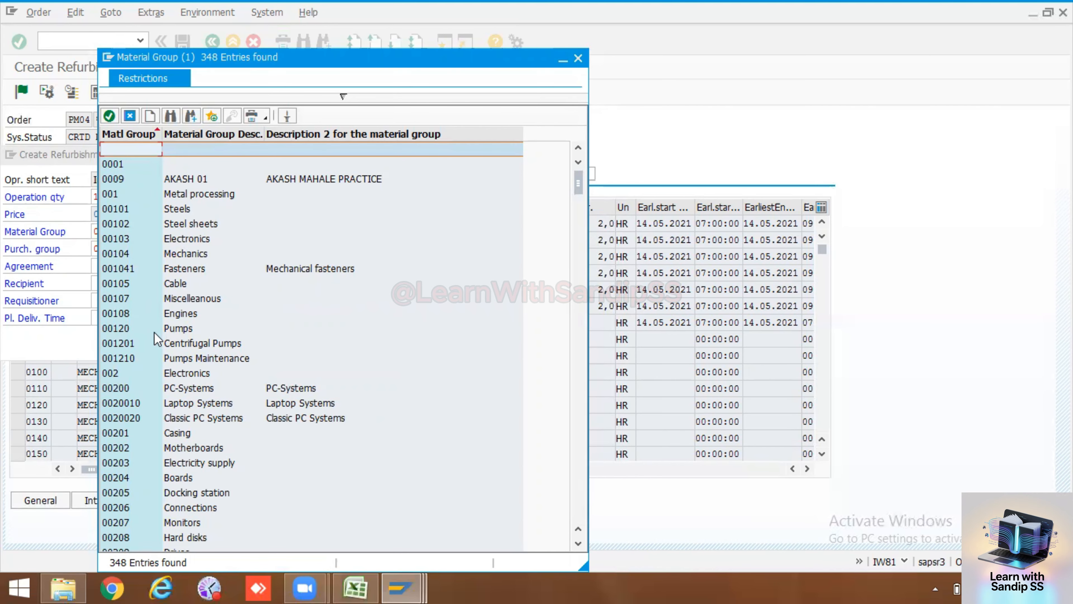
scroll(186, 338, "down", 7)
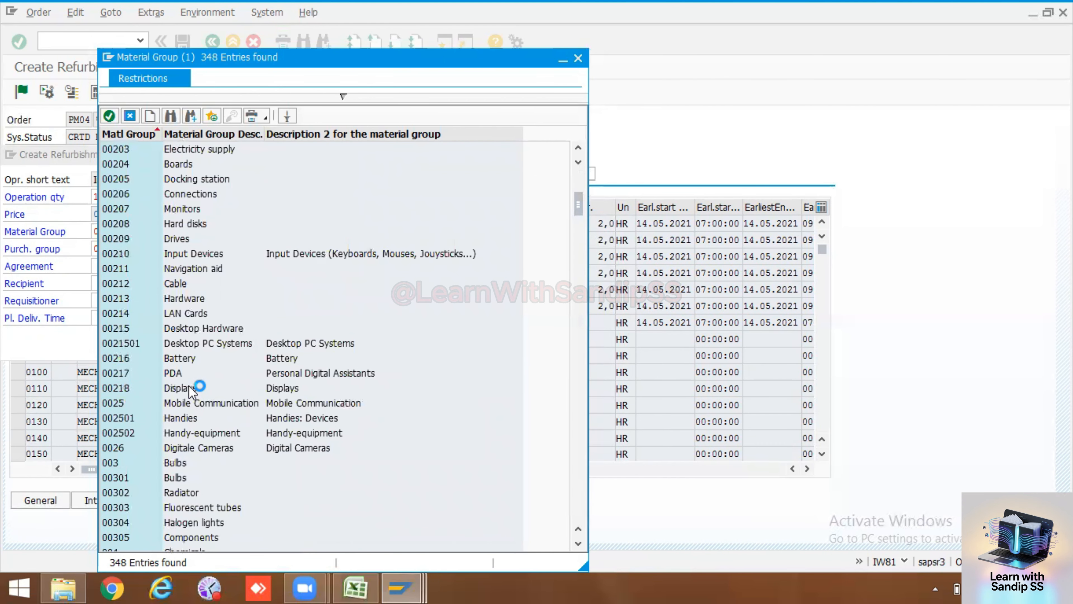
scroll(189, 387, "down", 20)
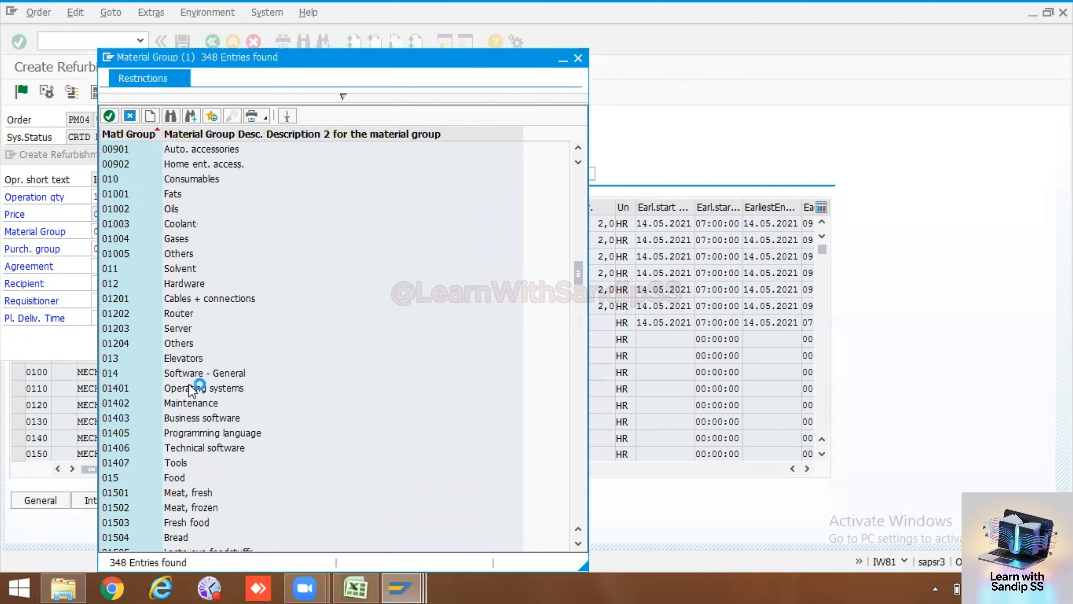
scroll(188, 383, "down", 20)
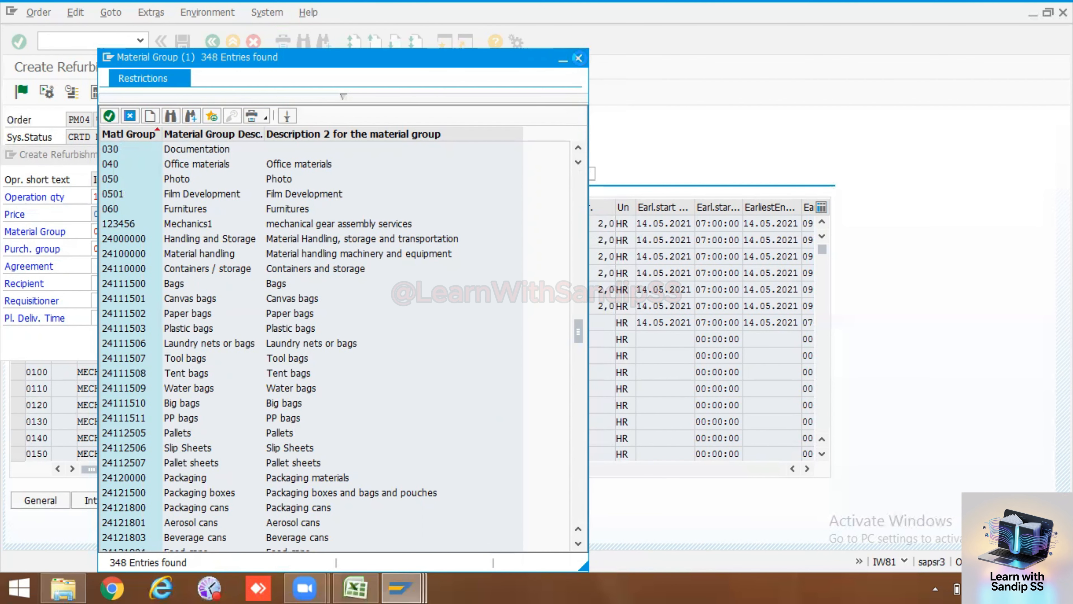
left_click(578, 58)
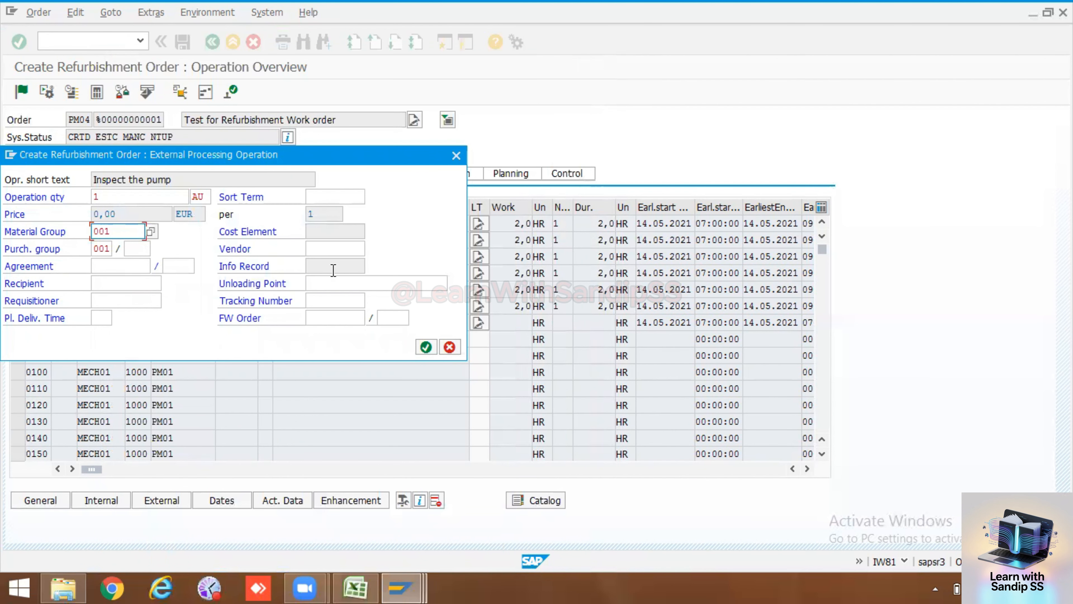
- Confirm the external processing data and open the external processing details of operation 0070
key("Return")
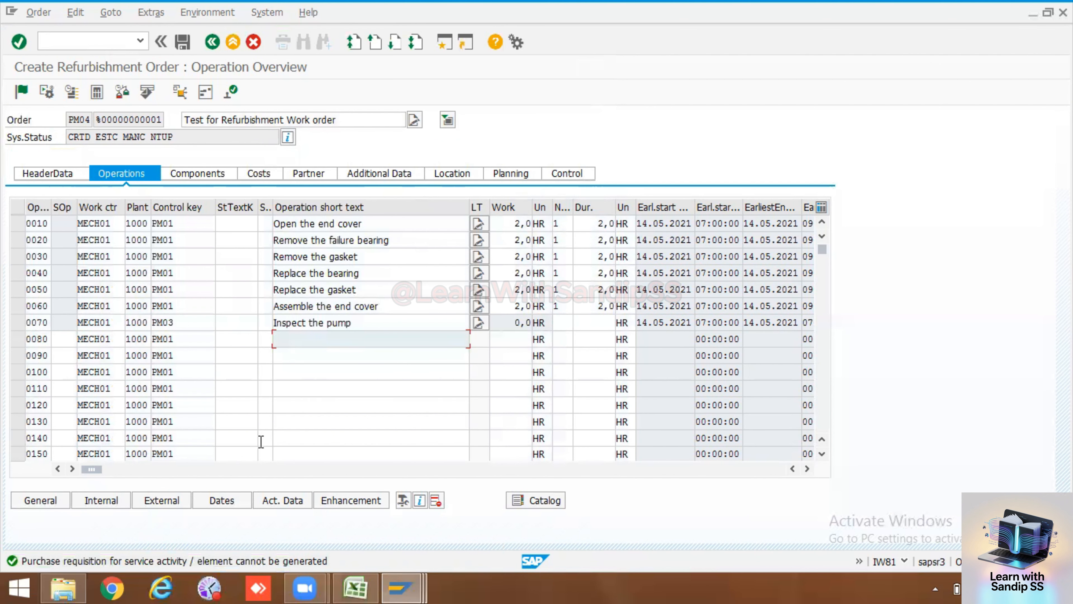
left_click(18, 323)
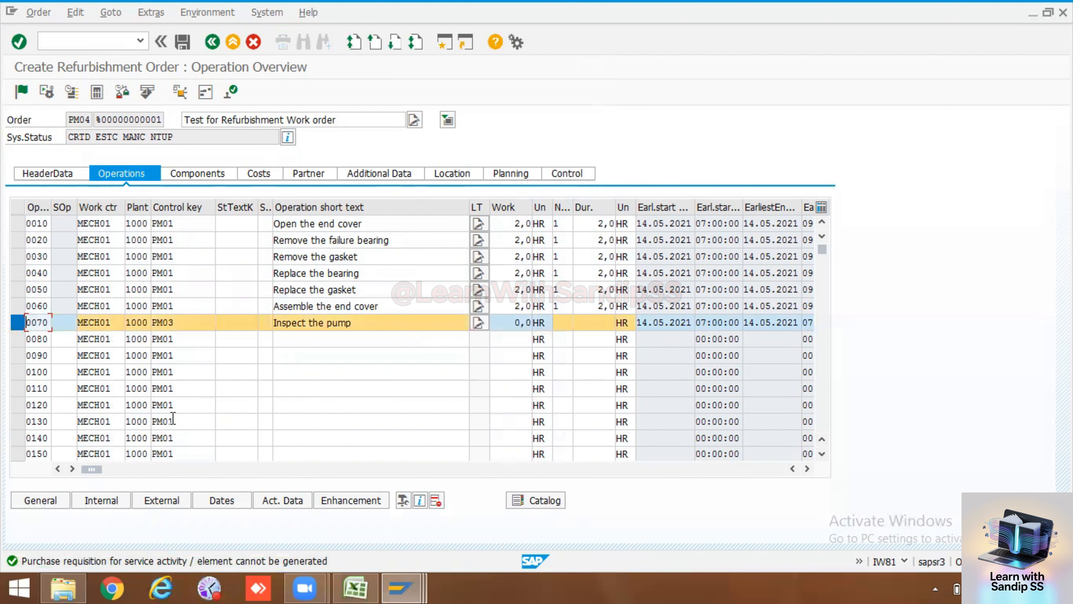
left_click(163, 500)
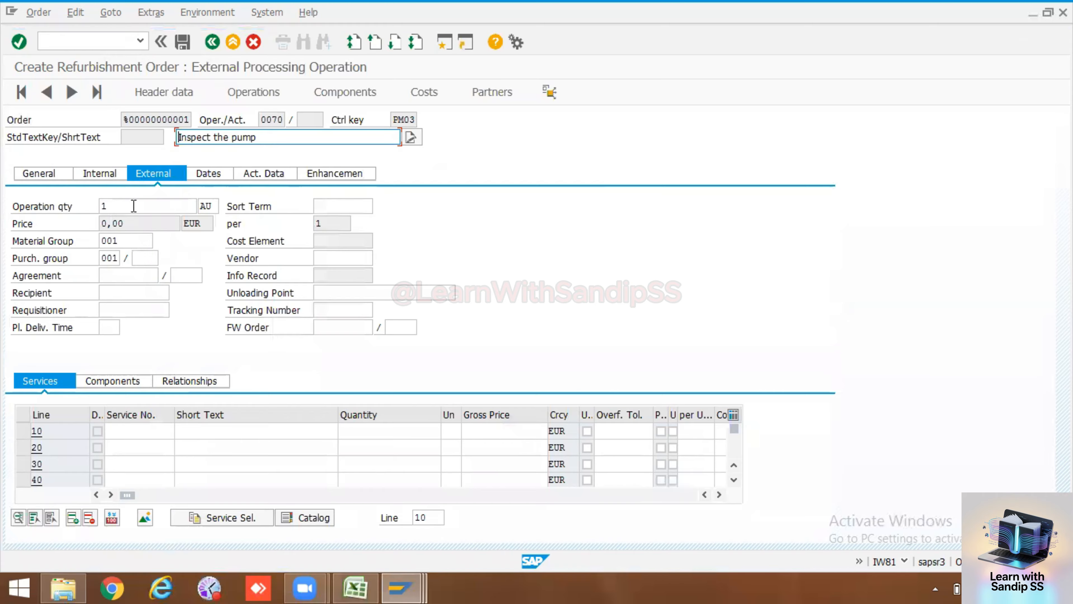
- Fill service line 10 with service number ELECTRIC, short text "Inspection purpose" and quantity 10
left_click(138, 432)
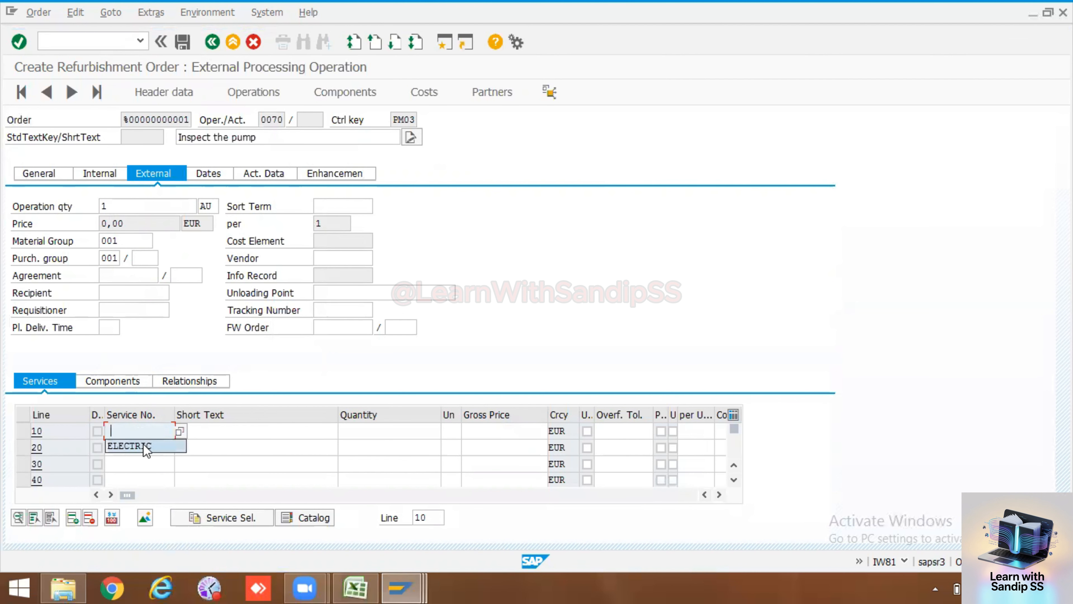
left_click(145, 448)
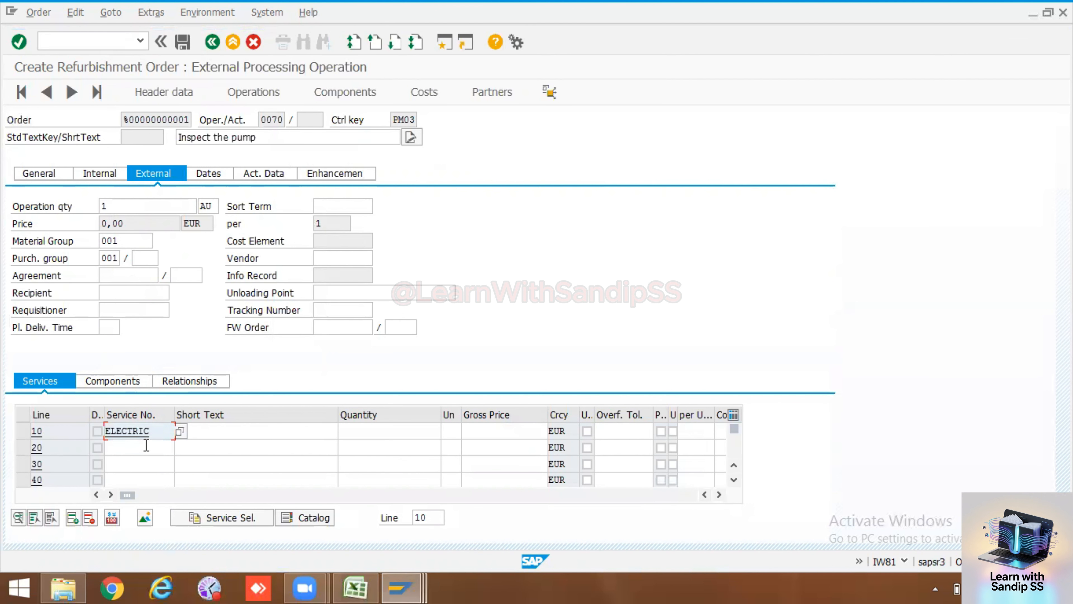
left_click(245, 430)
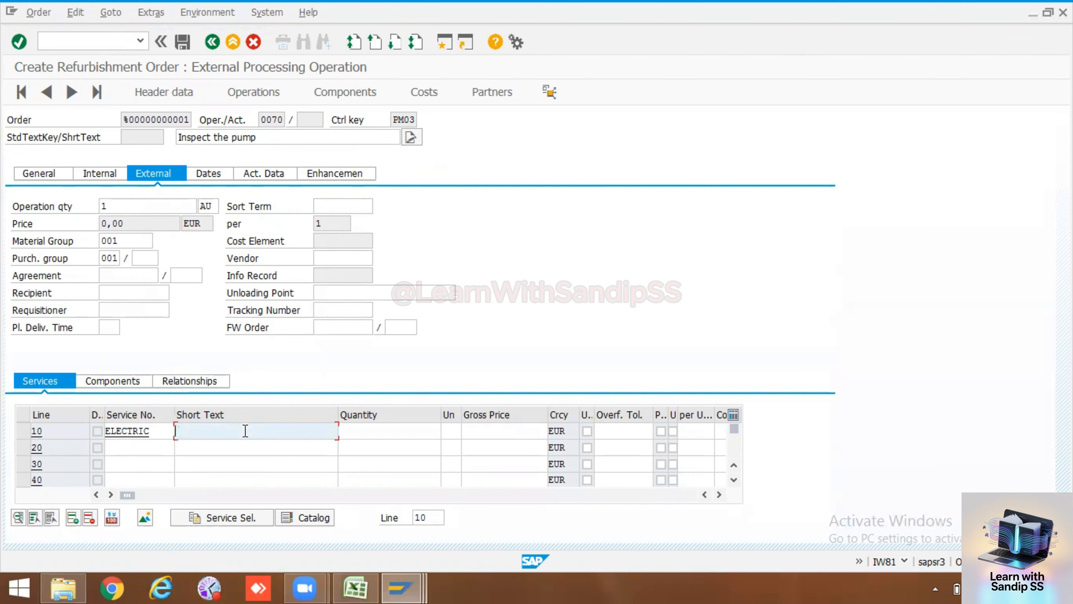
type("Inspection purpose")
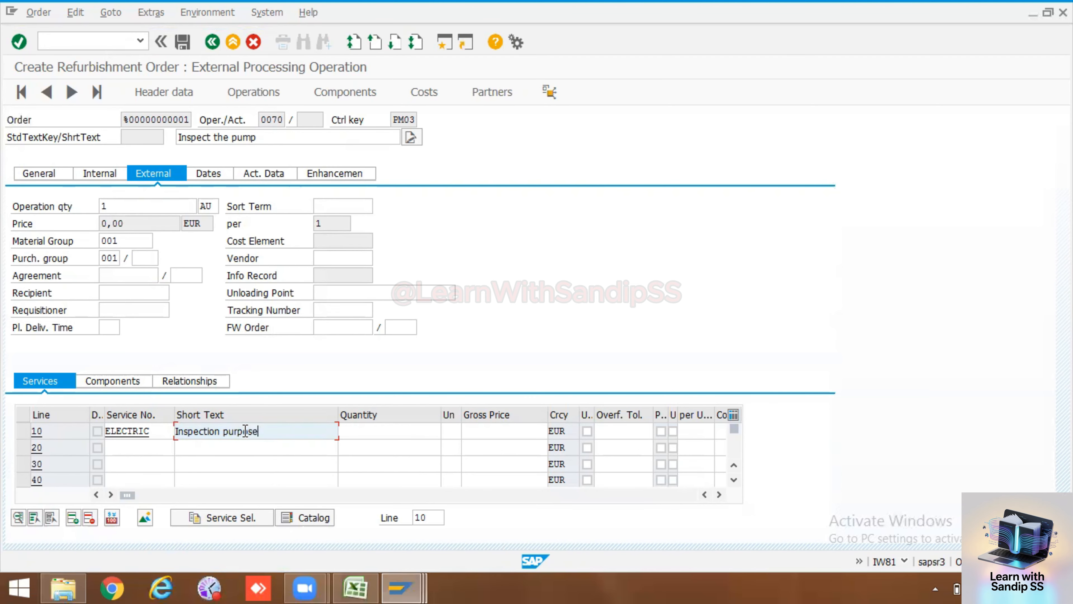
left_click(380, 433)
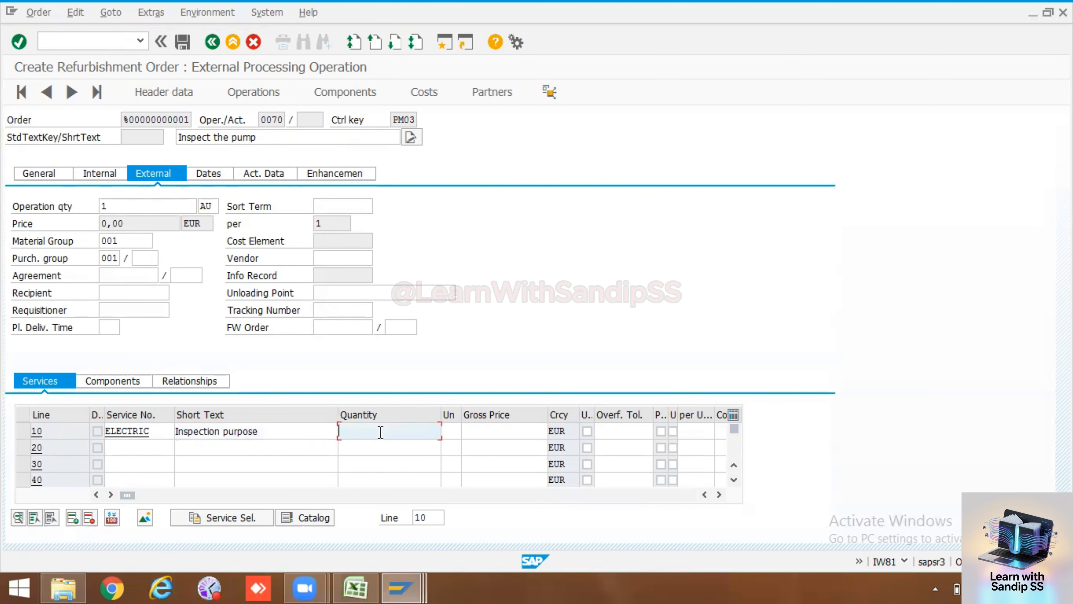
type("10")
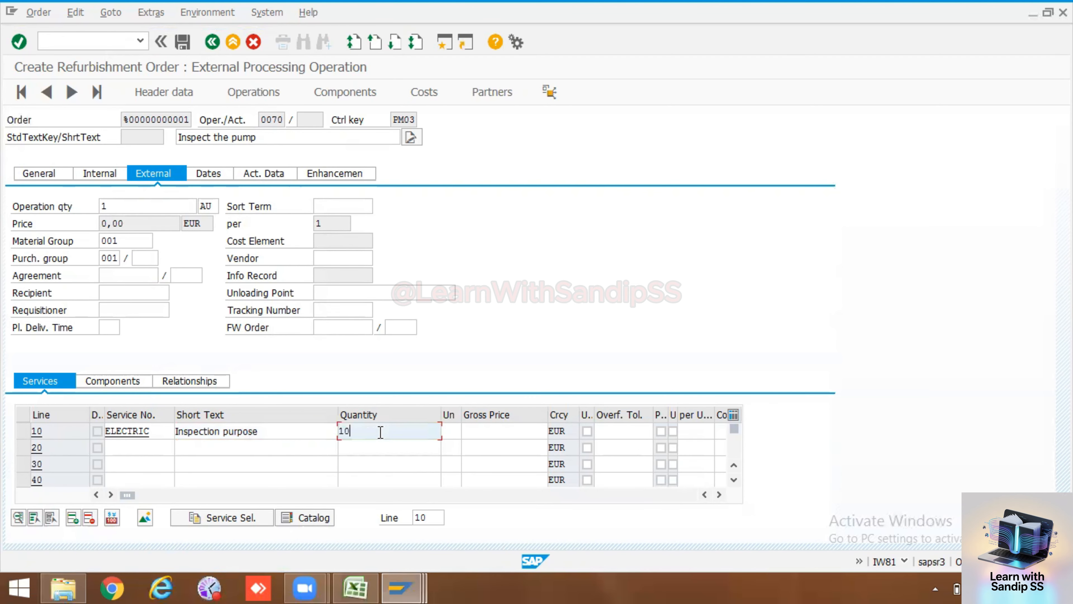
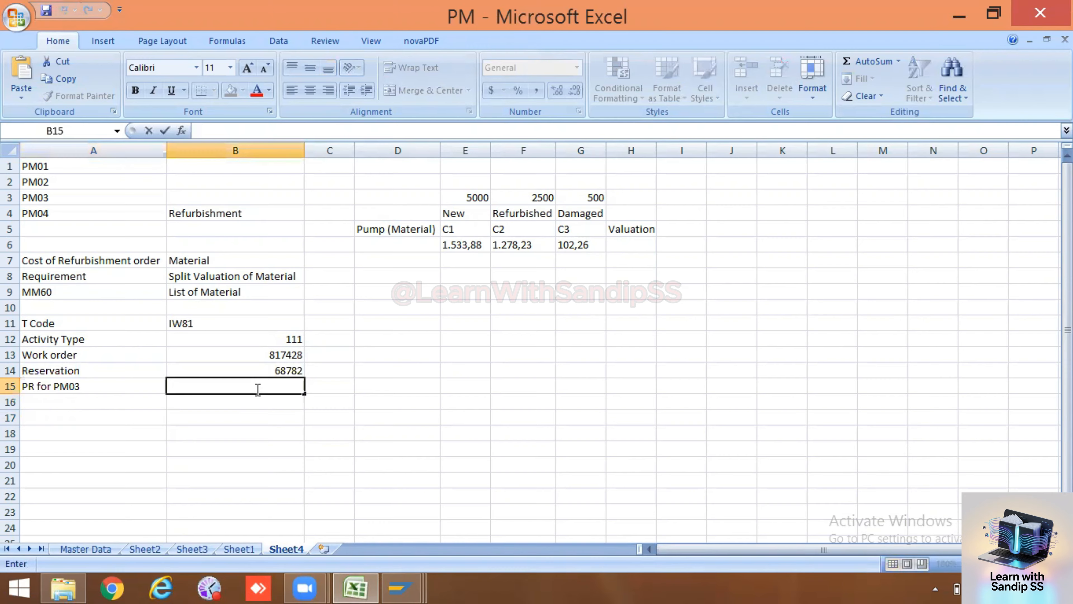
- Record the purchase requisition number for PM03 in cell B15 and widen column C
type("215")
left_click(257, 431)
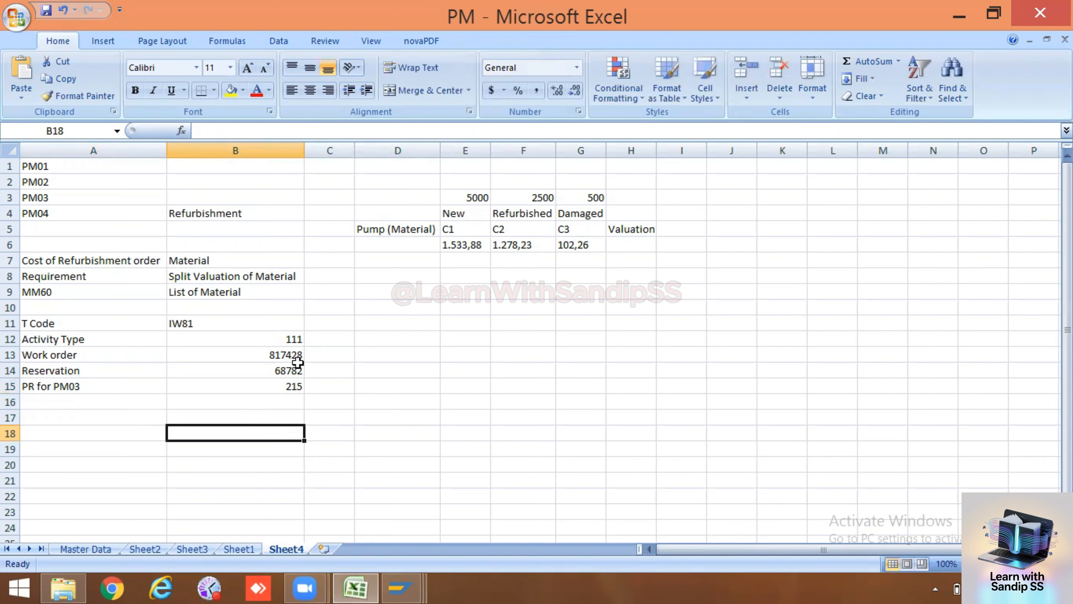
left_click(328, 385)
left_click_drag(354, 150, 420, 150)
- Enter "GI- Material Document" in cell C14 beside the reservation and fit column C to its contents
left_click(273, 374)
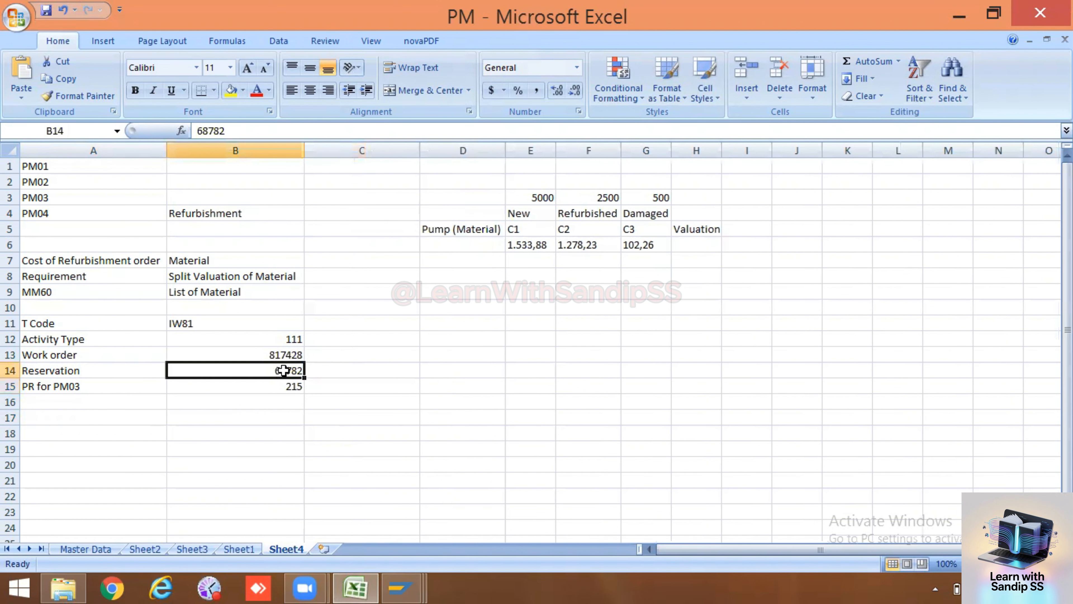
left_click(350, 365)
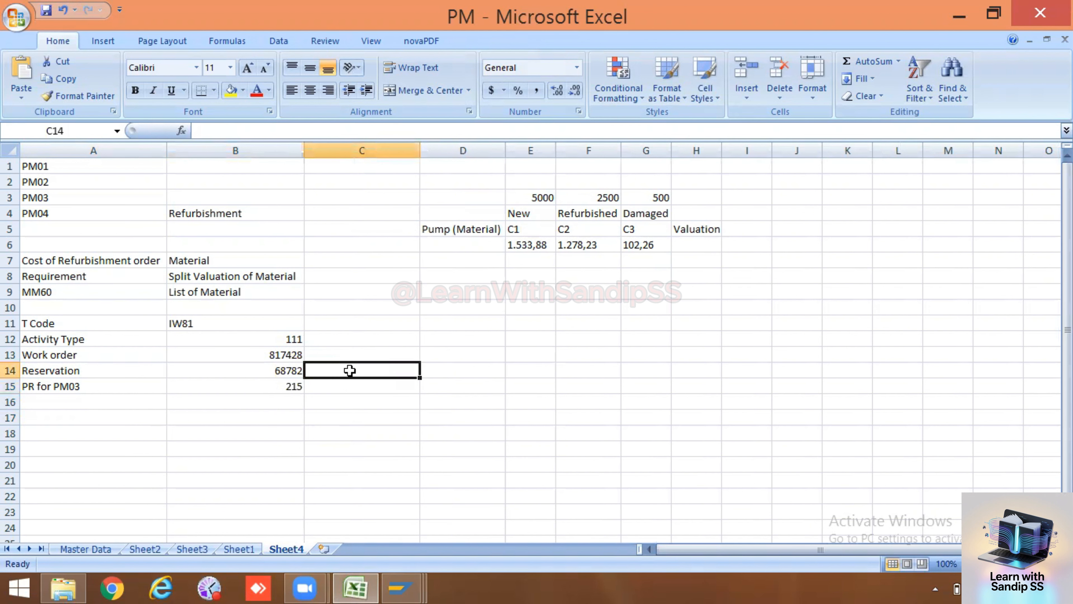
double_click(350, 370)
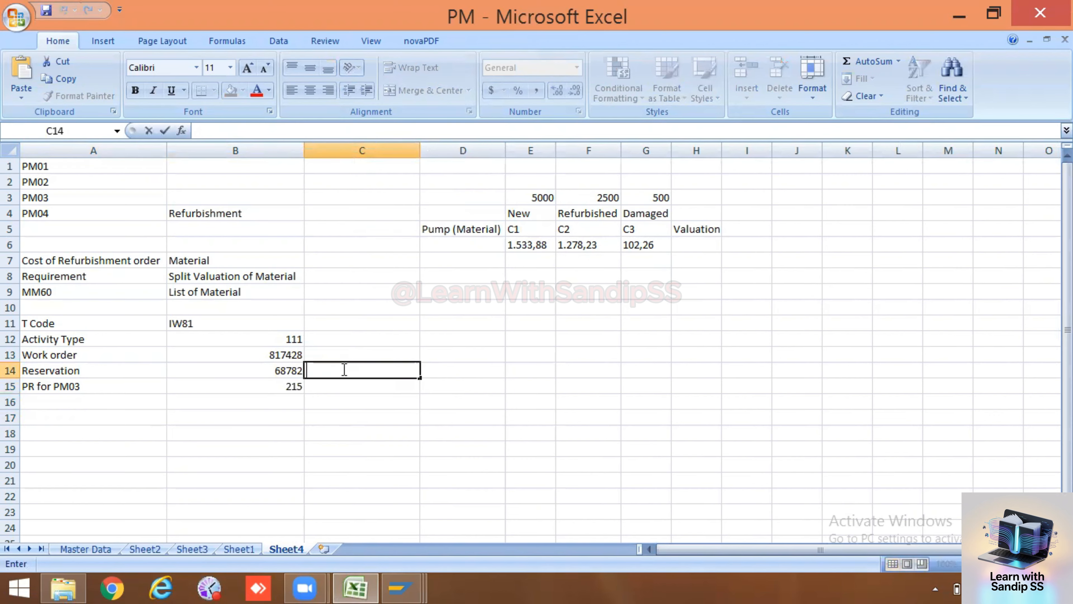
type("GI- Material Document")
key("Return")
double_click(420, 151)
- Enter "PO-" in cell C15 beside the purchase requisition number
type("P")
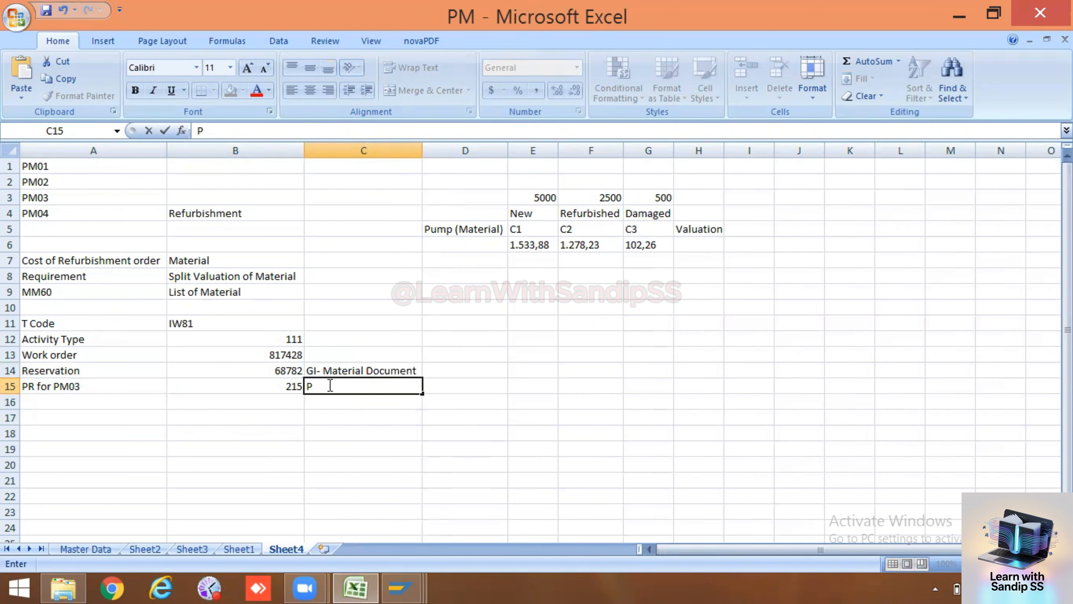
type("o")
key("BackSpace")
type("O-")
- Switch to SAP, load the refurbishment order's items for goods issue by its order number, and check the pump item's material and storage location
left_click(401, 585)
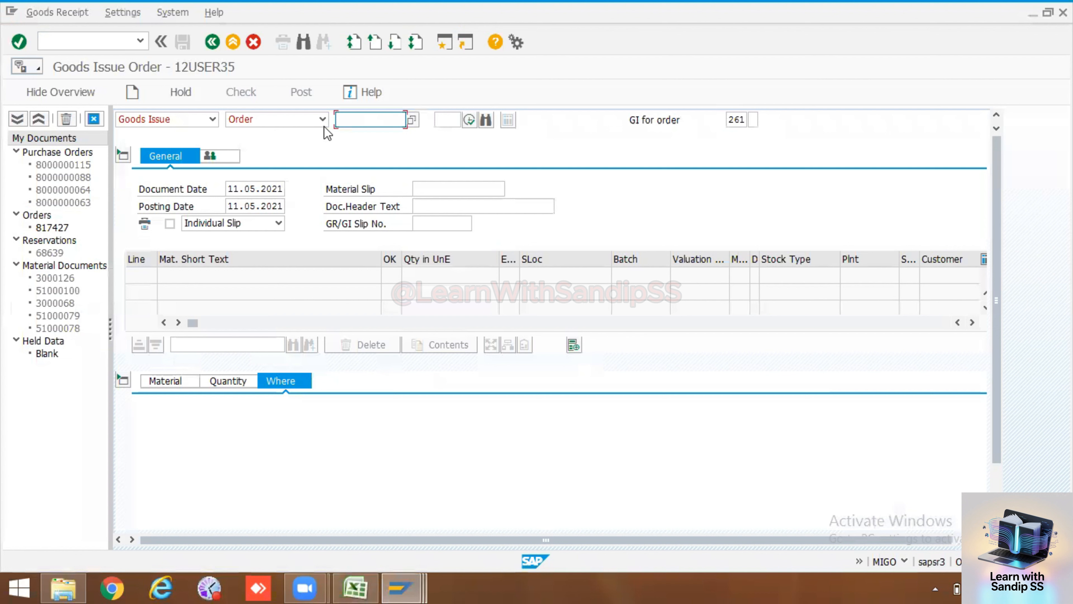
left_click(350, 120)
type("817428")
key("Return")
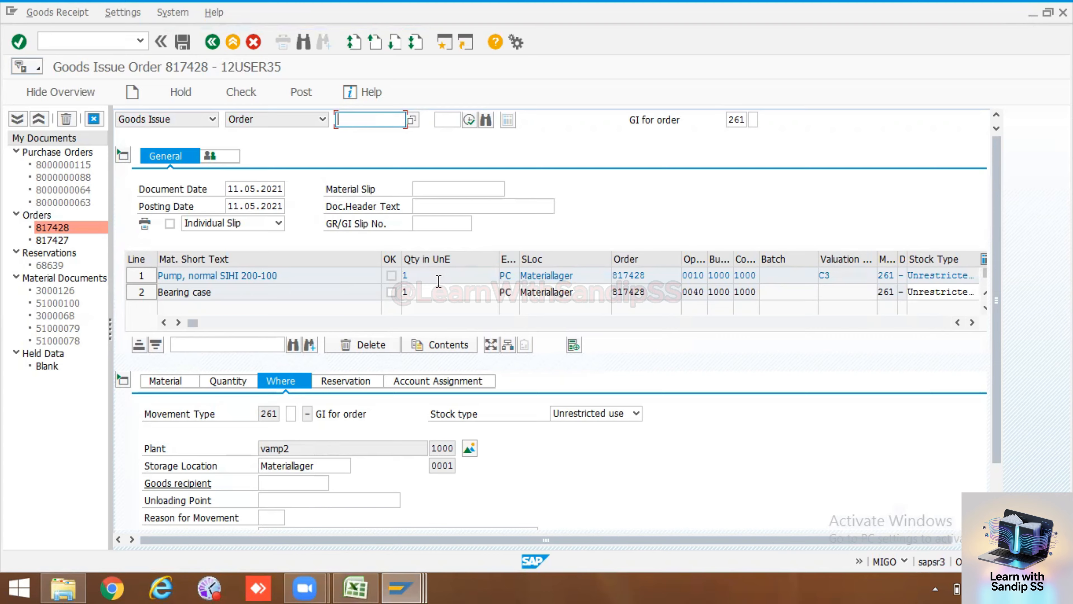
left_click_drag(280, 275, 159, 271)
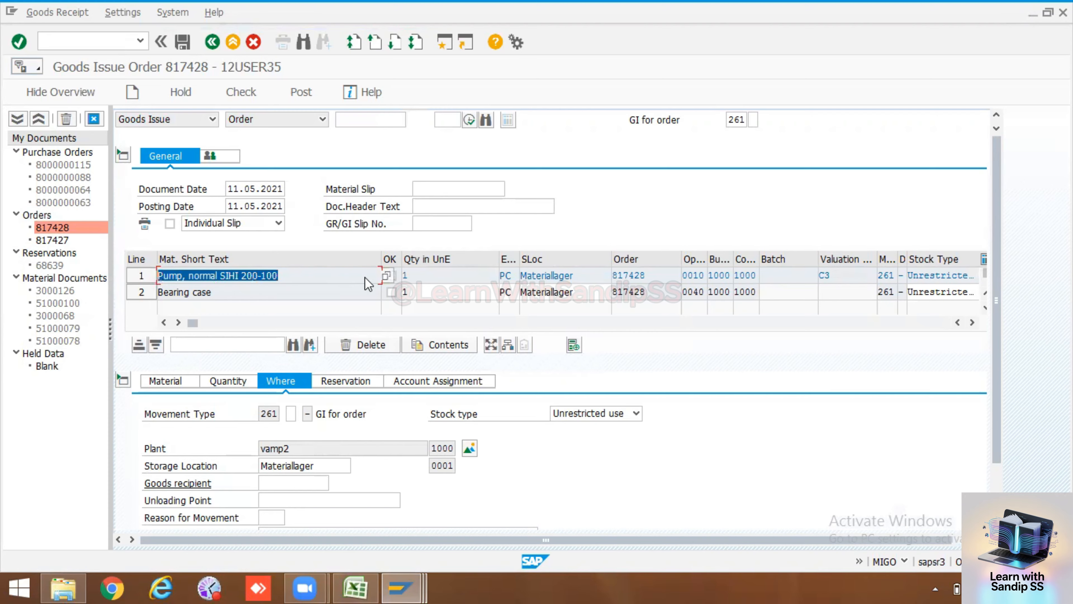
left_click_drag(578, 276, 520, 275)
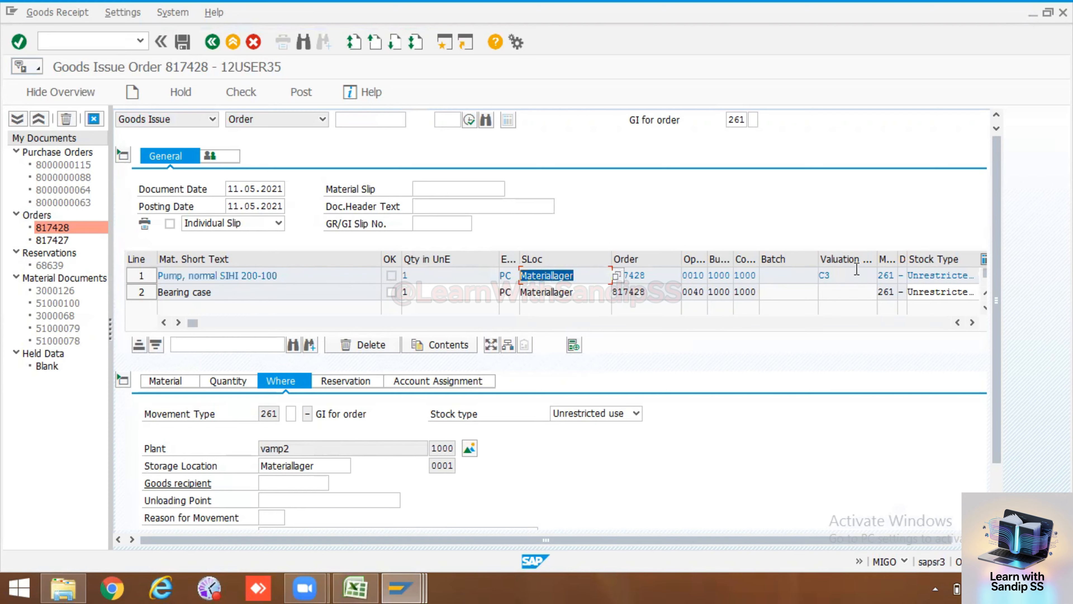
- Mark the bearing case item as OK and check the goods issue document for the refurbishment order
left_click_drag(856, 274, 808, 273)
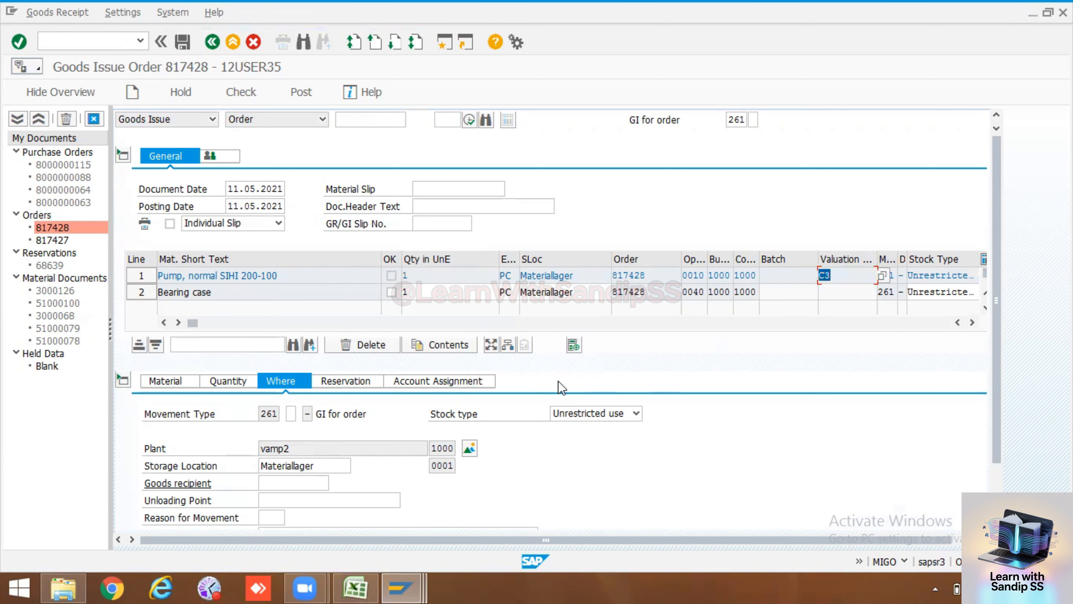
left_click(253, 279)
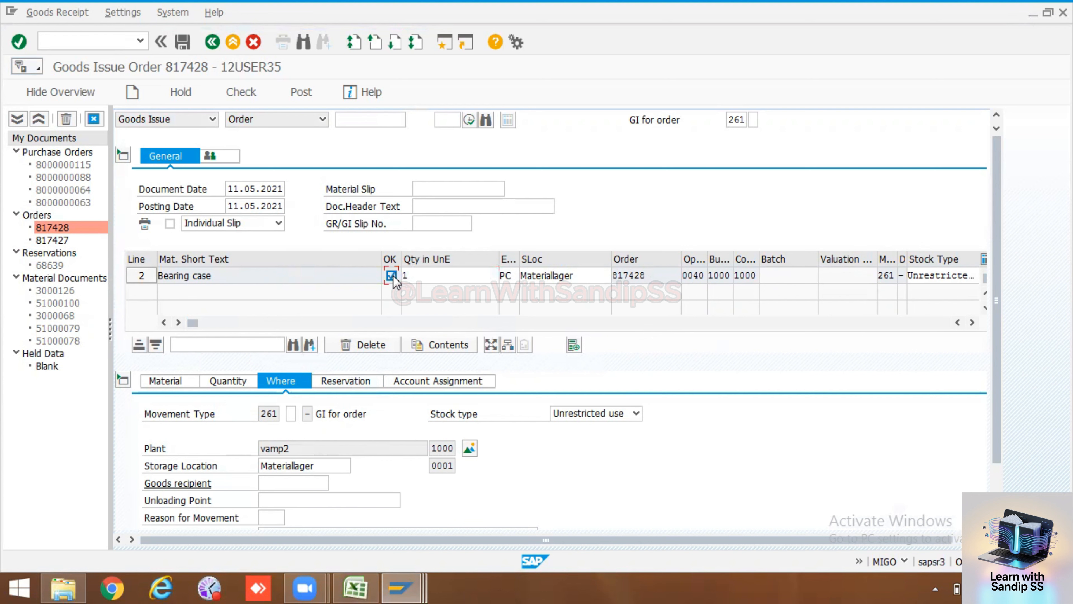
left_click(391, 275)
left_click(249, 92)
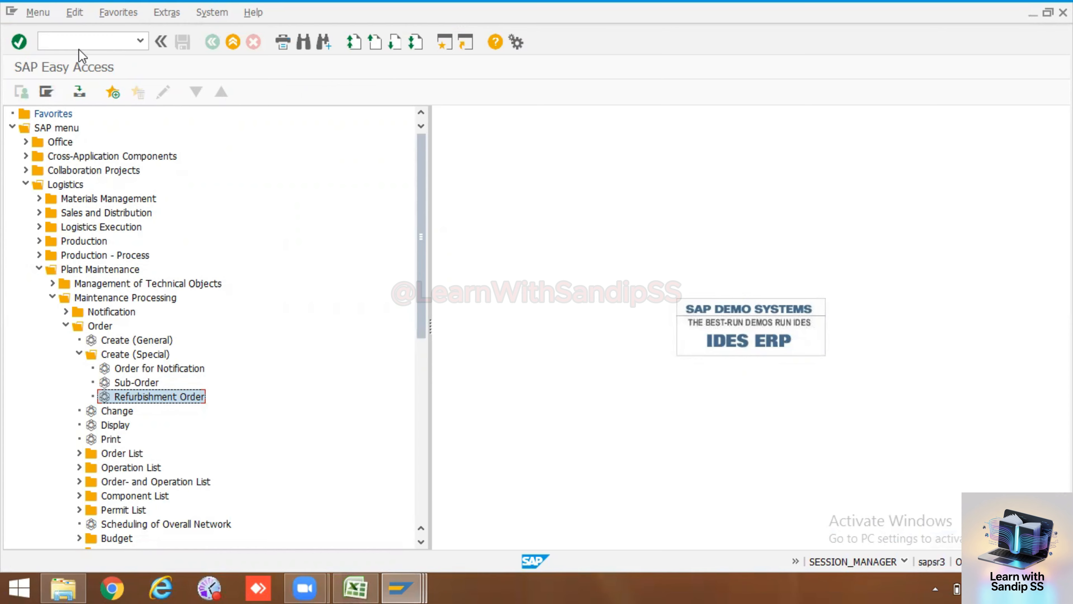
- Open the PM order confirmation entry with transaction IW41
left_click(80, 42)
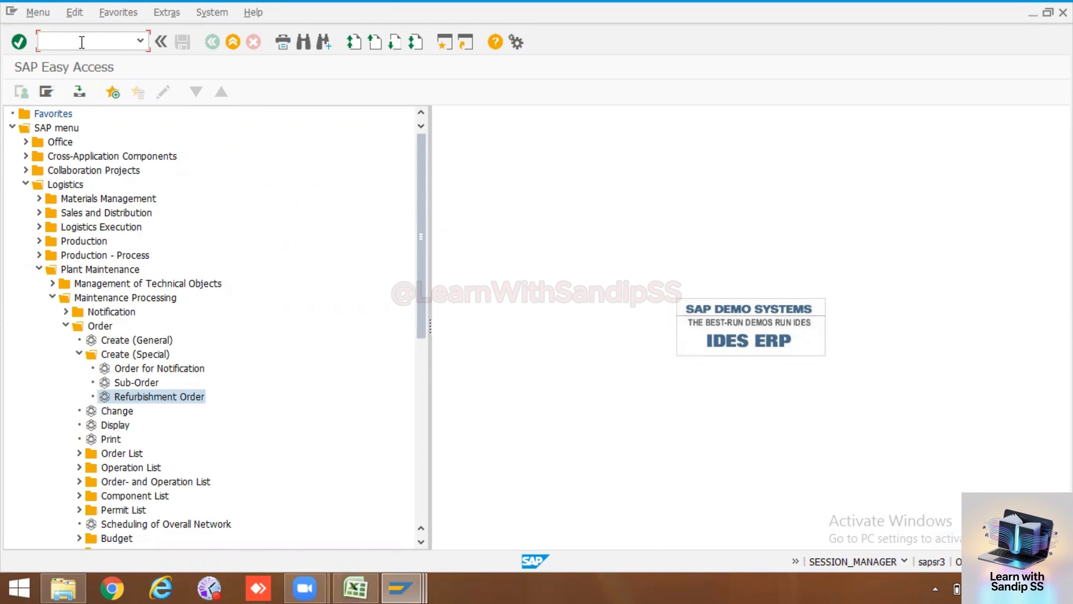
type("/niw")
type("41")
key("Return")
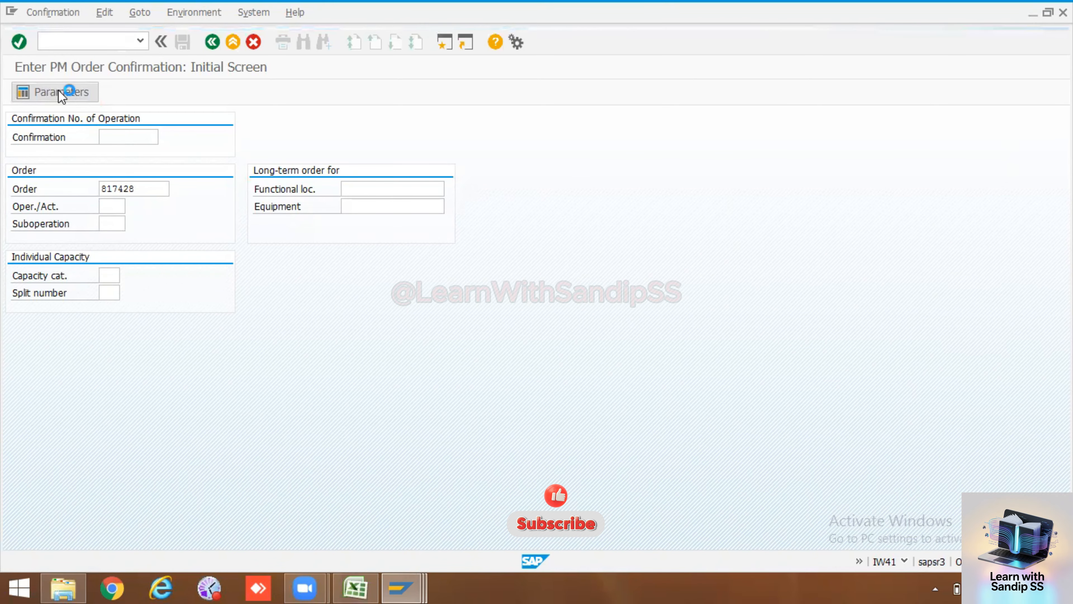
- Review and accept the PM04 confirmation parameters with proposed dates and activities, and bring up the refurbishment order's operation overview
left_click(59, 90)
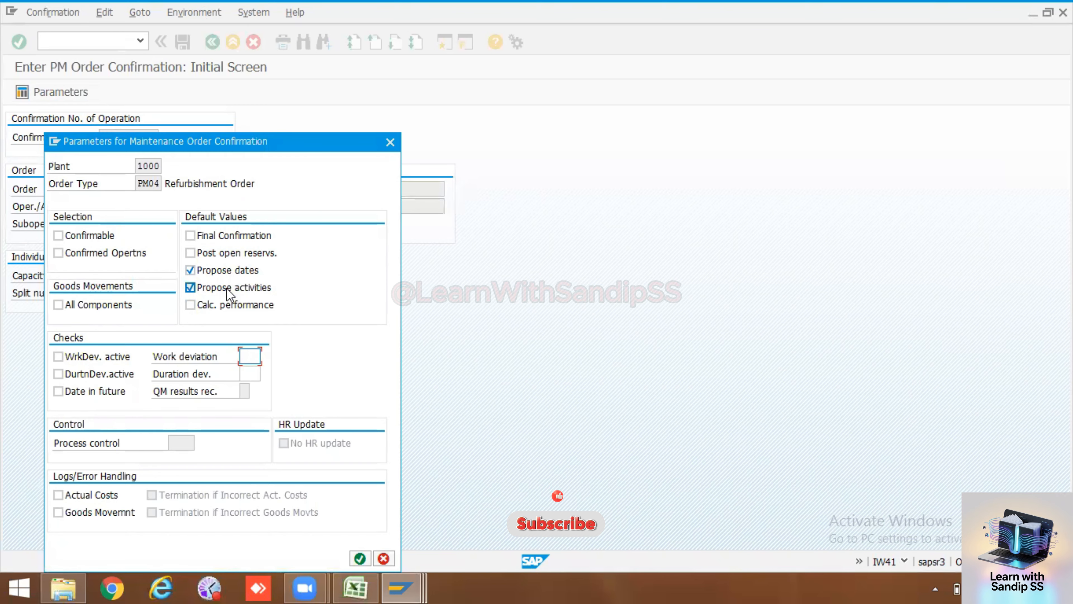
key("Up")
key("Up")
key("Up")
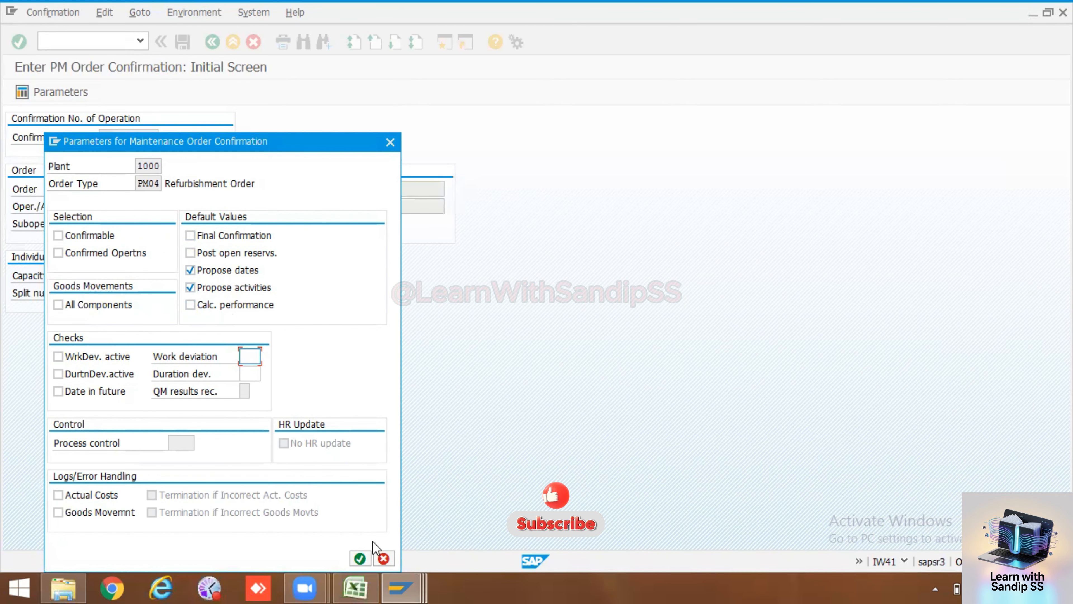
left_click(361, 552)
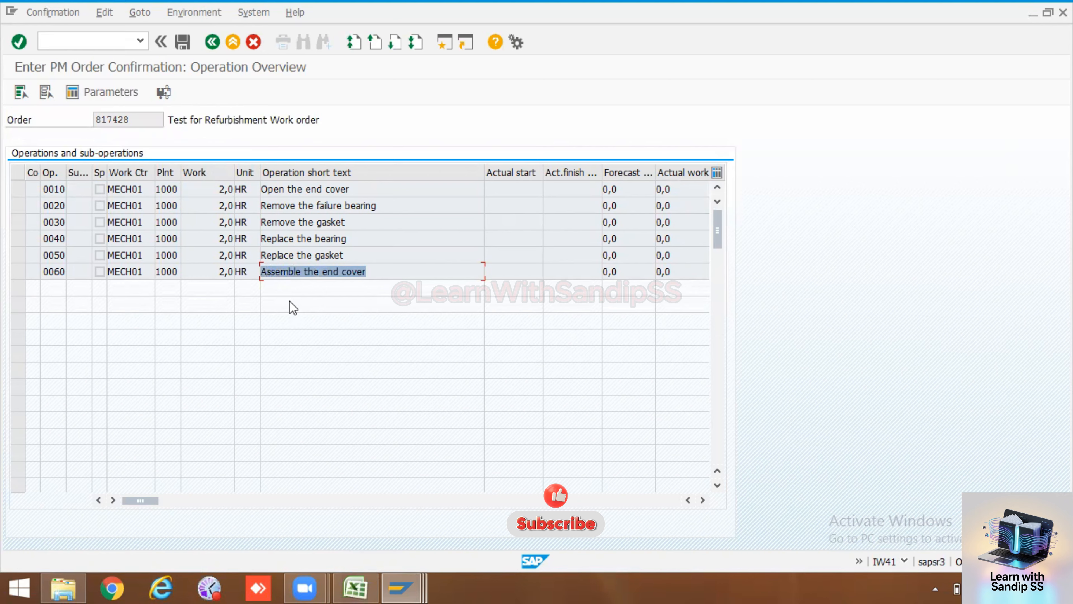